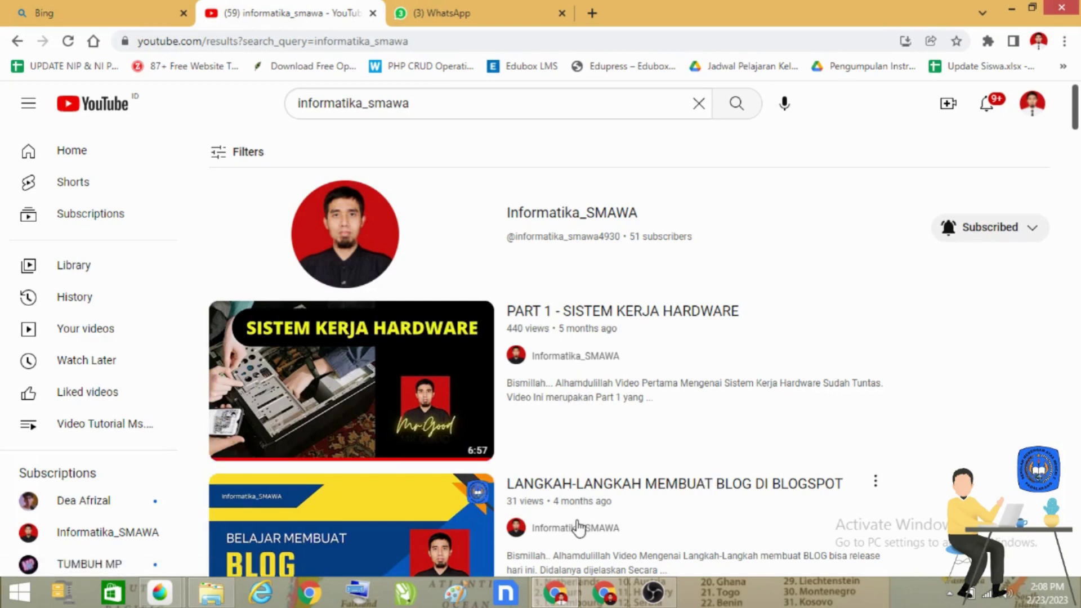
Switch to the Belajar Google Sheet spreadsheet and enter the heading KETERANGAN in cell D1, beside KELAS.
left_click(604, 597)
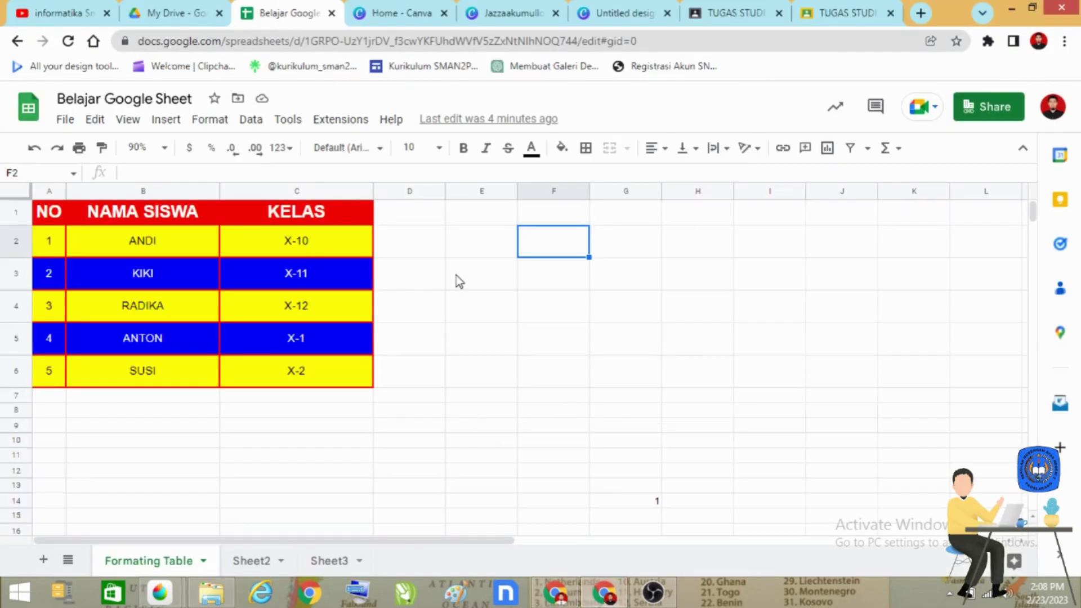
left_click(512, 319)
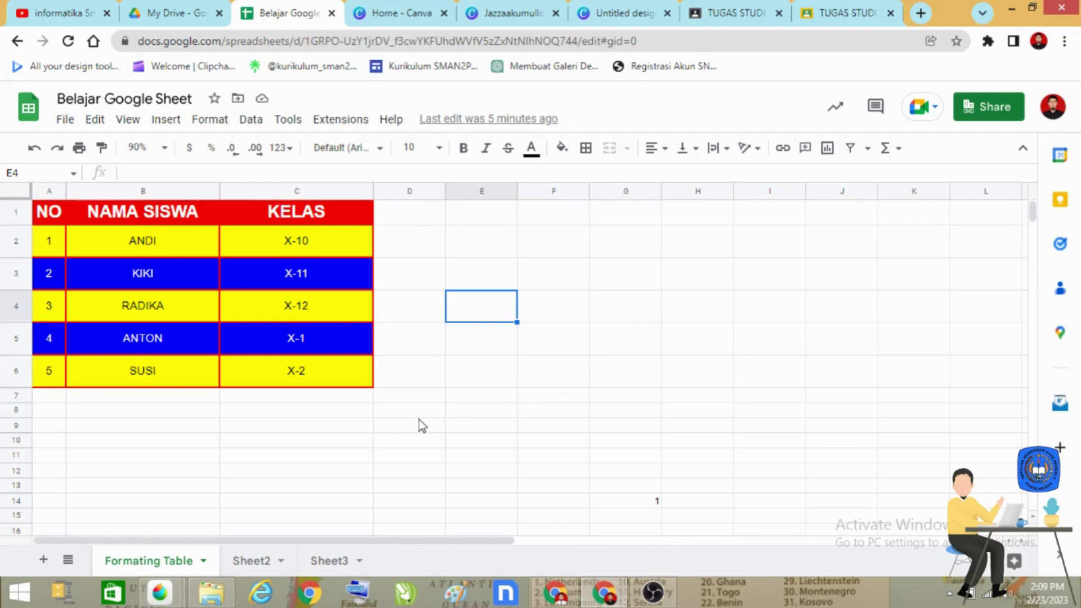
left_click(423, 217)
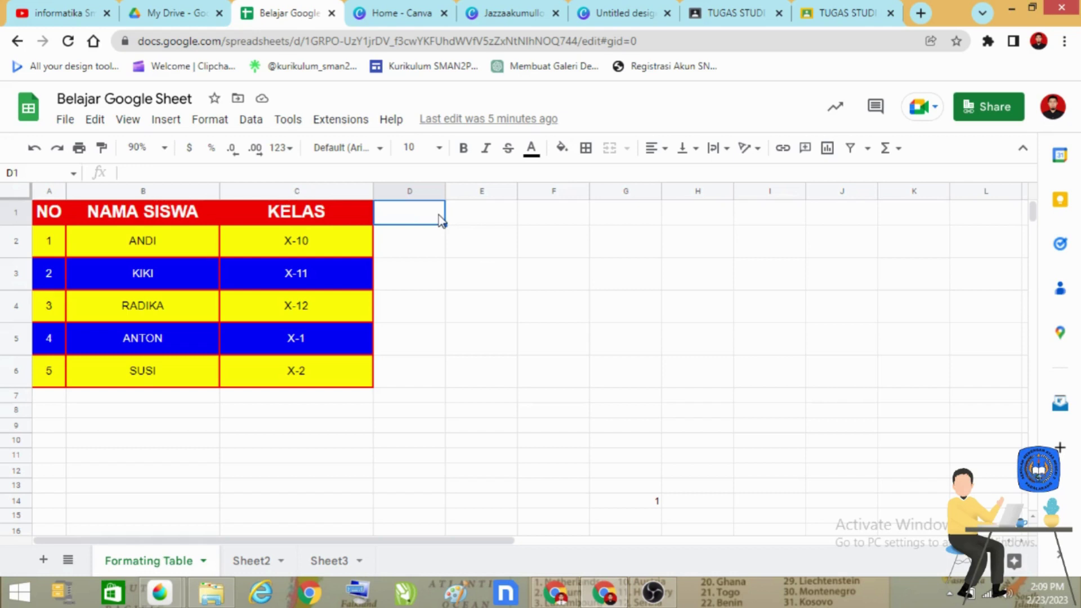
type("KET")
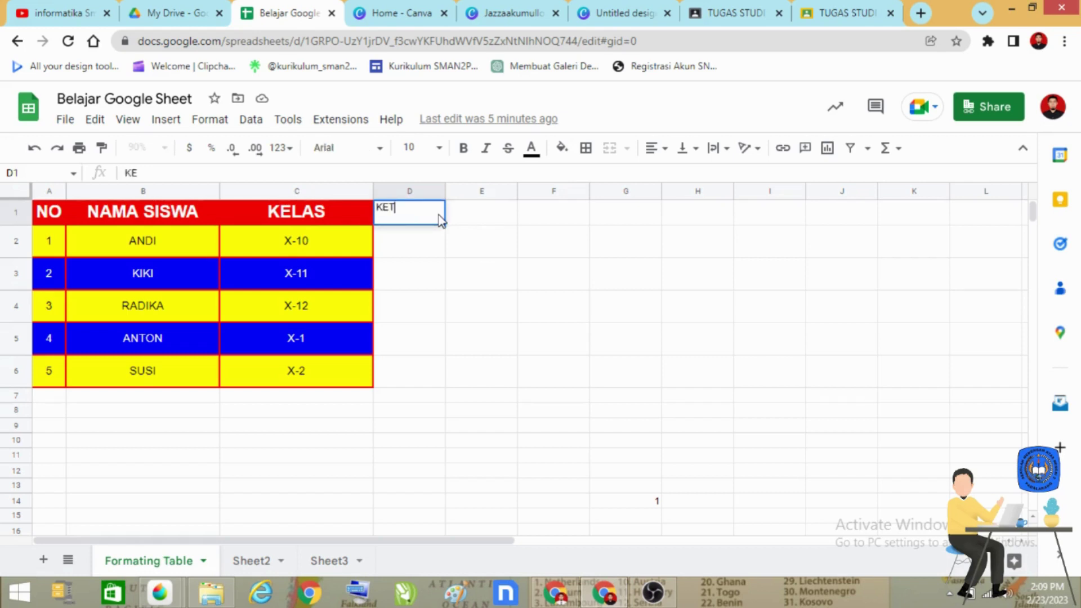
type("ERANGAN")
key("Return")
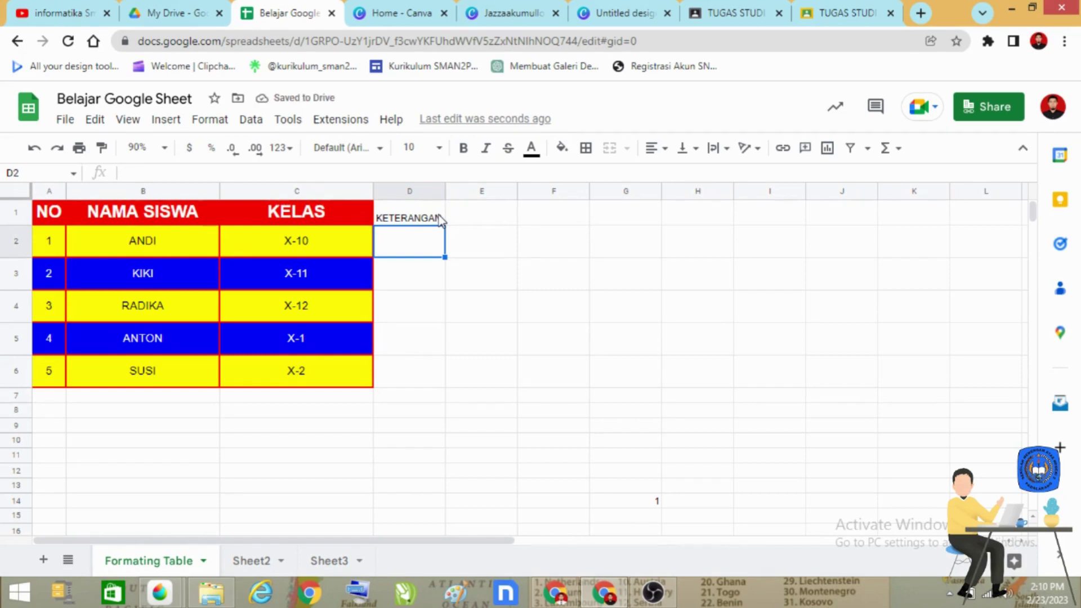
key("Right")
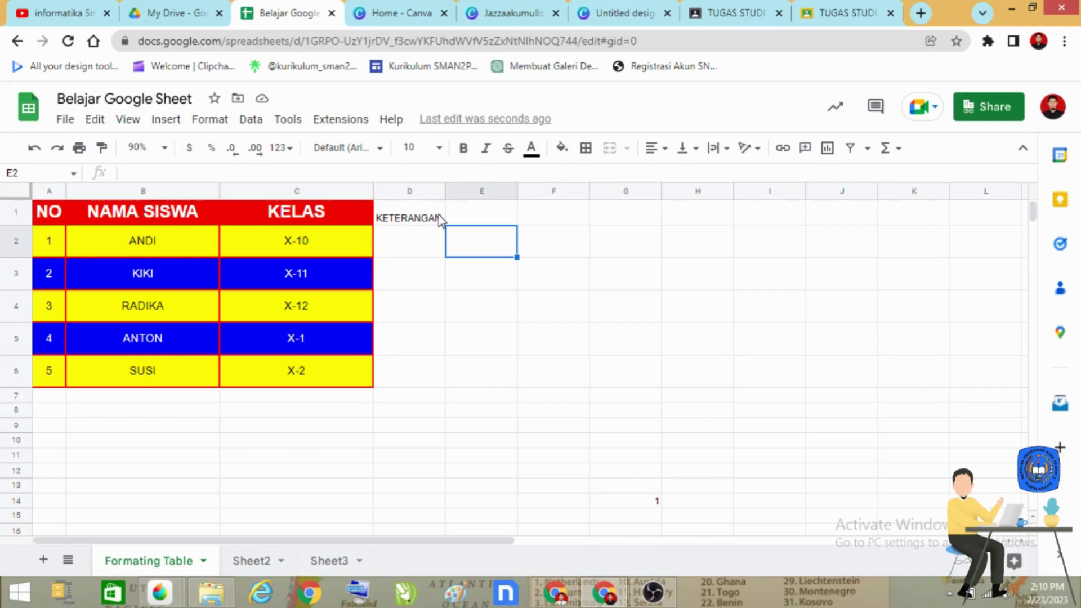
key("Left")
key("Left")
key("Left")
key("Left")
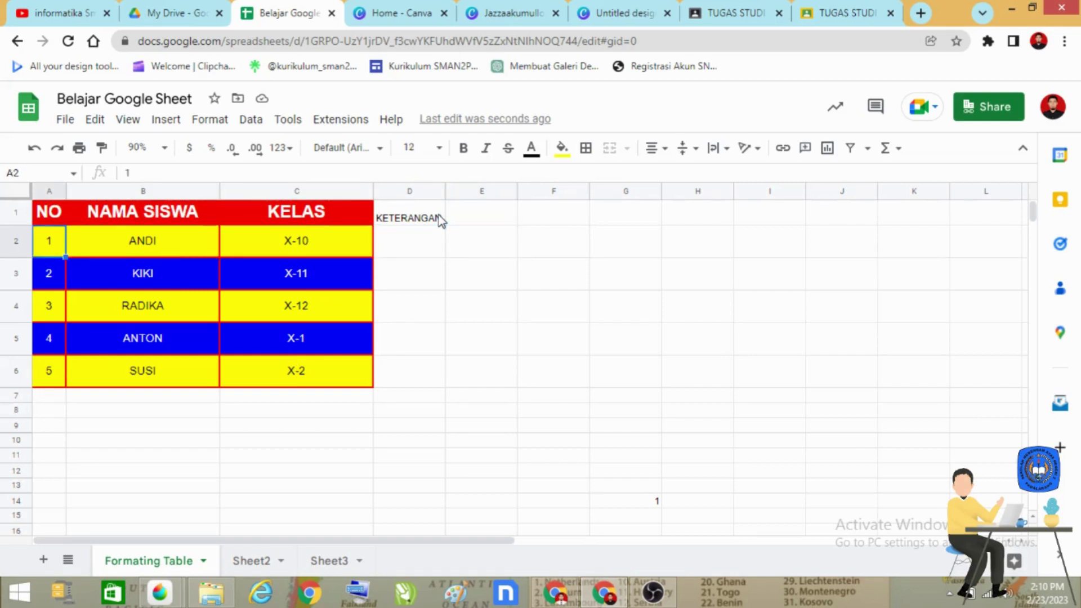
key("Right")
key("Right")
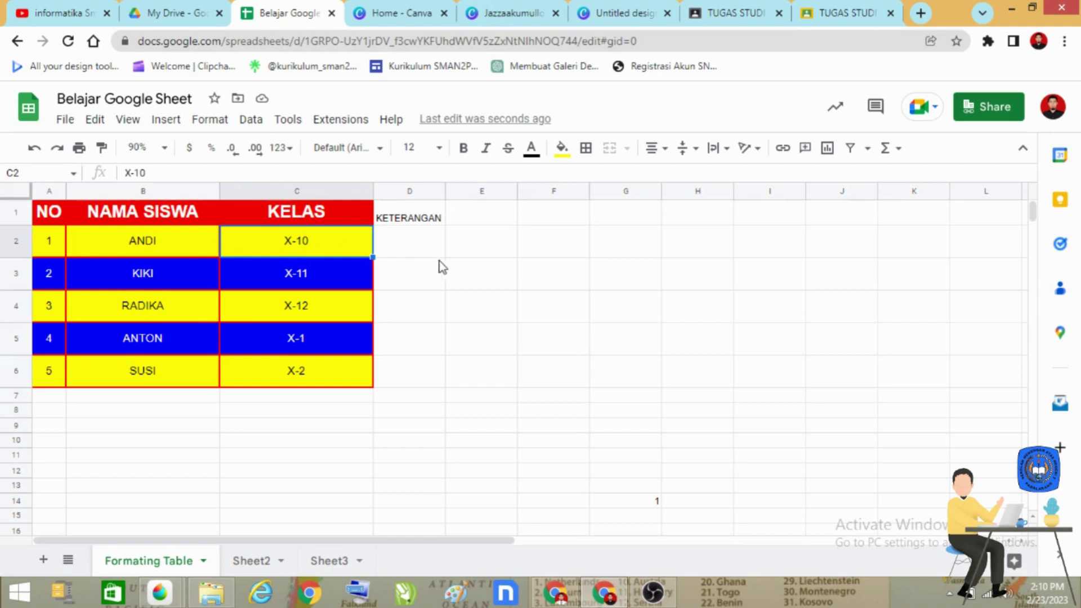
Insert one empty row above row 2, directly beneath the table's heading row.
left_click(452, 251)
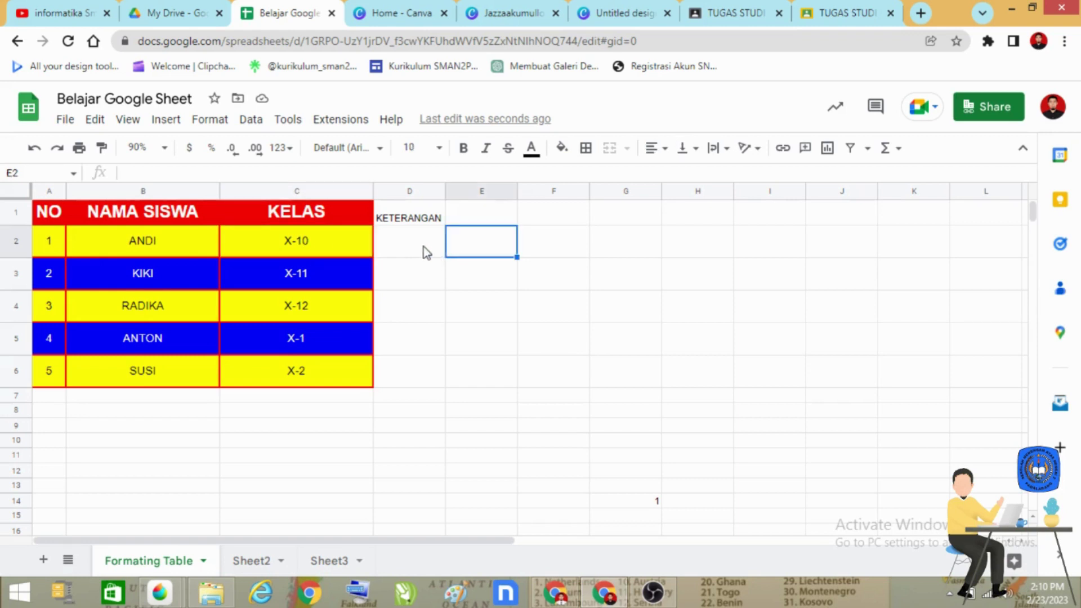
right_click(12, 247)
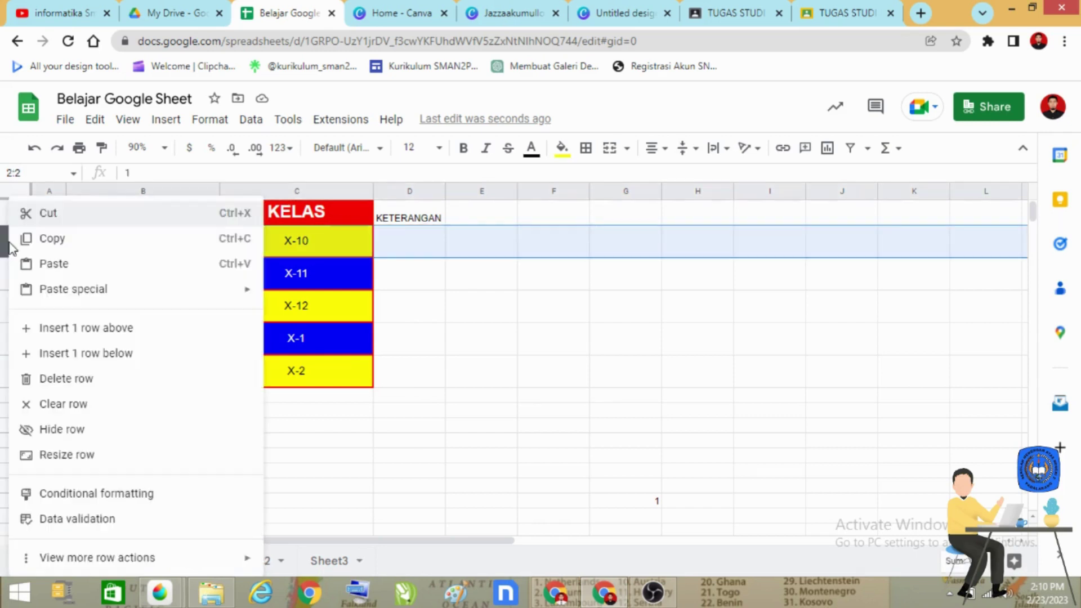
left_click(137, 338)
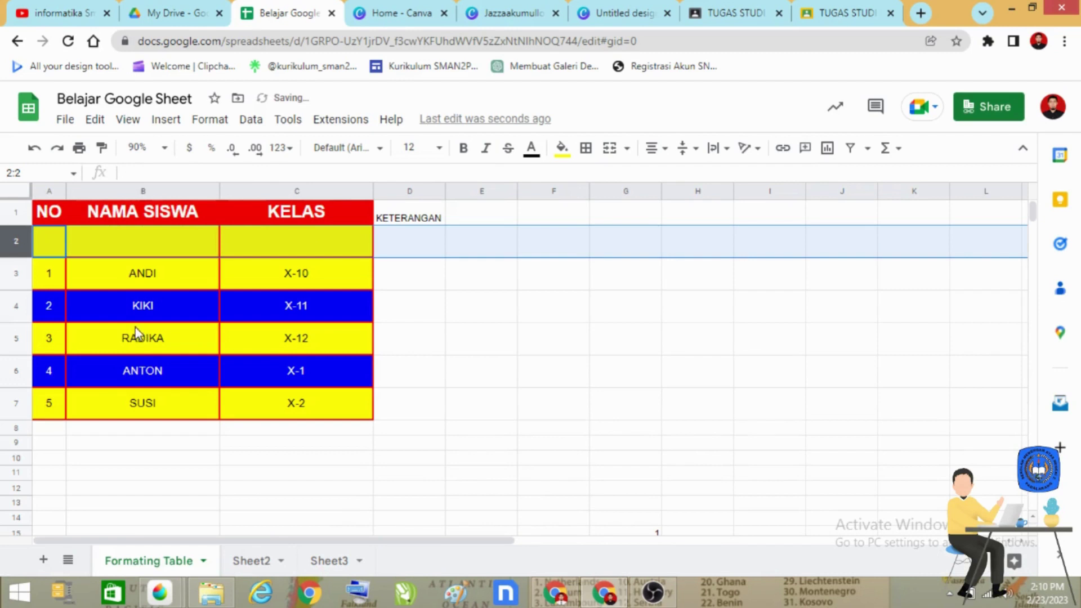
left_click(411, 286)
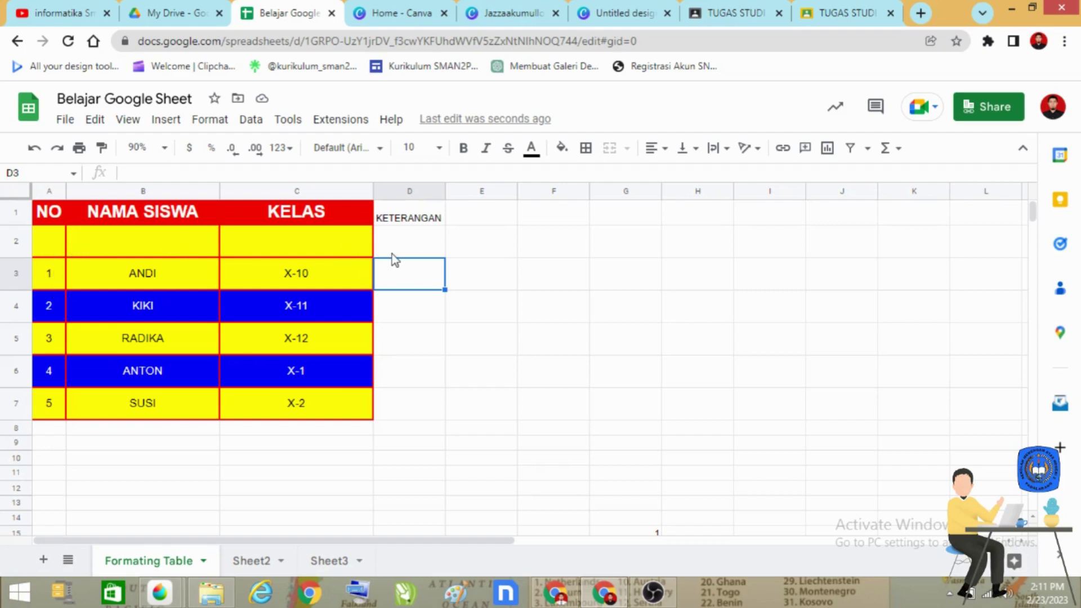
left_click(490, 379)
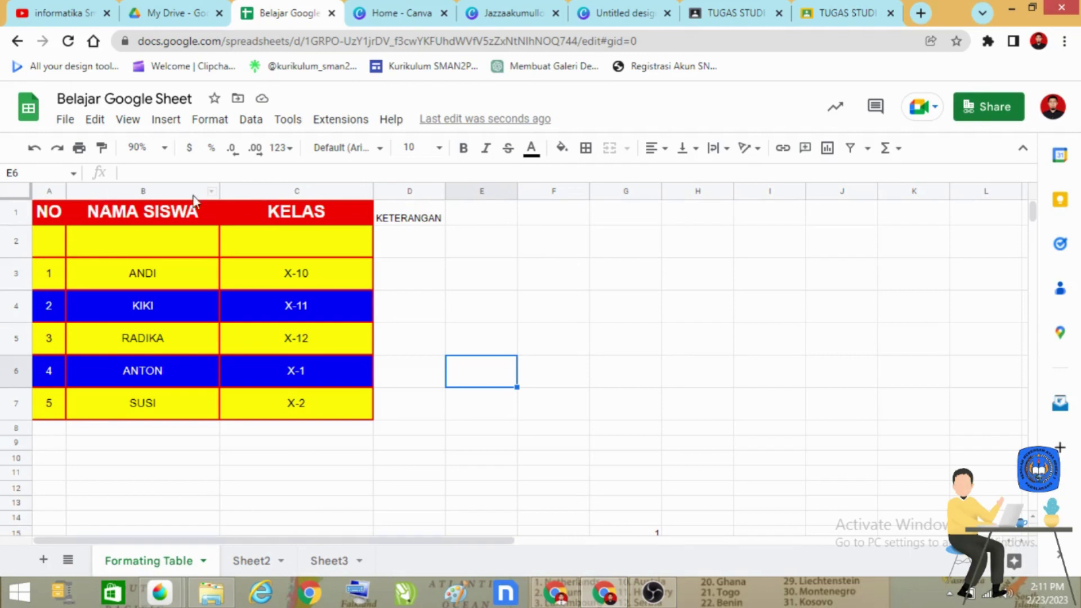
Insert one column before the KELAS column and enter L/P as its heading in C1.
right_click(242, 196)
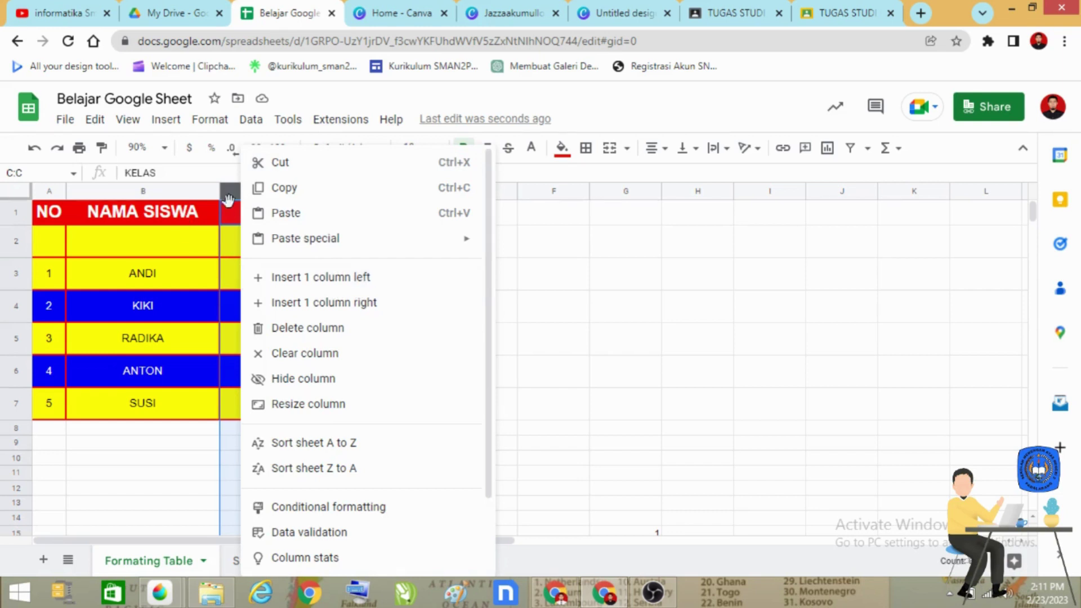
left_click(376, 280)
left_click(280, 221)
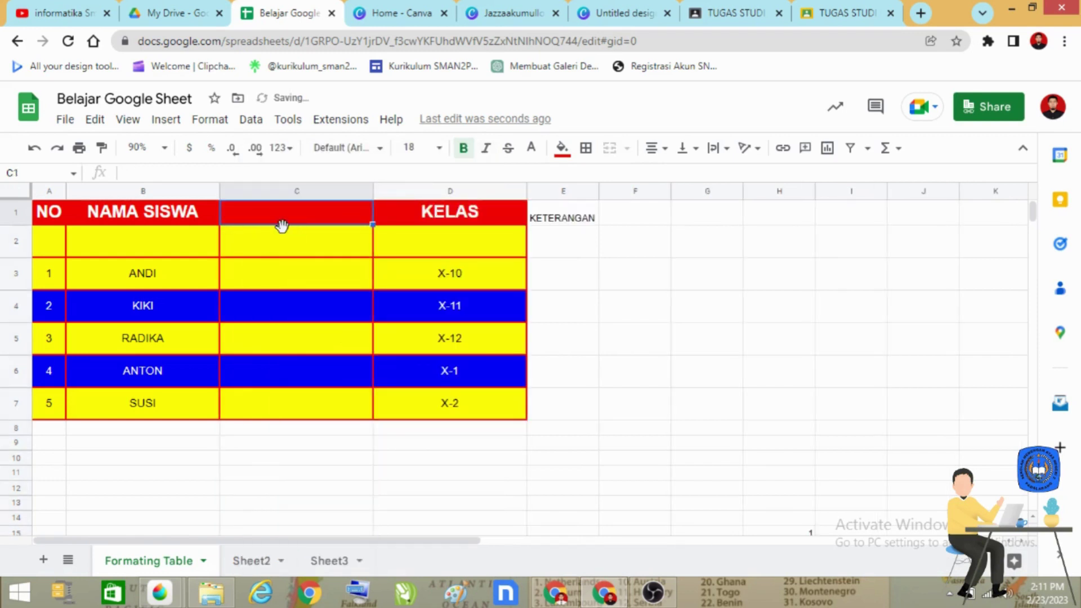
left_click(741, 331)
left_click(322, 221)
type("L/P")
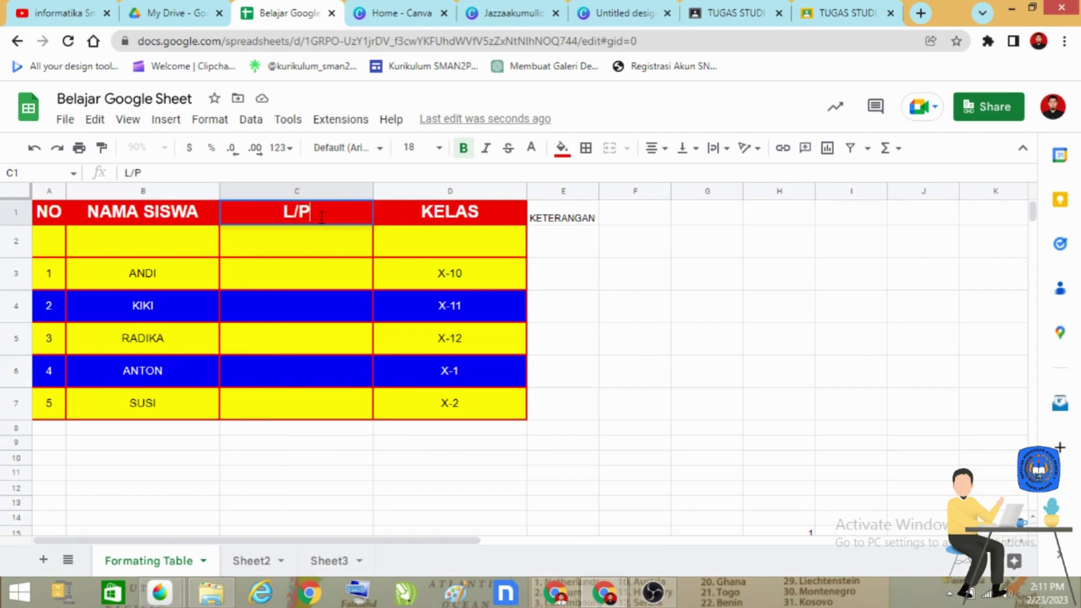
key("Return")
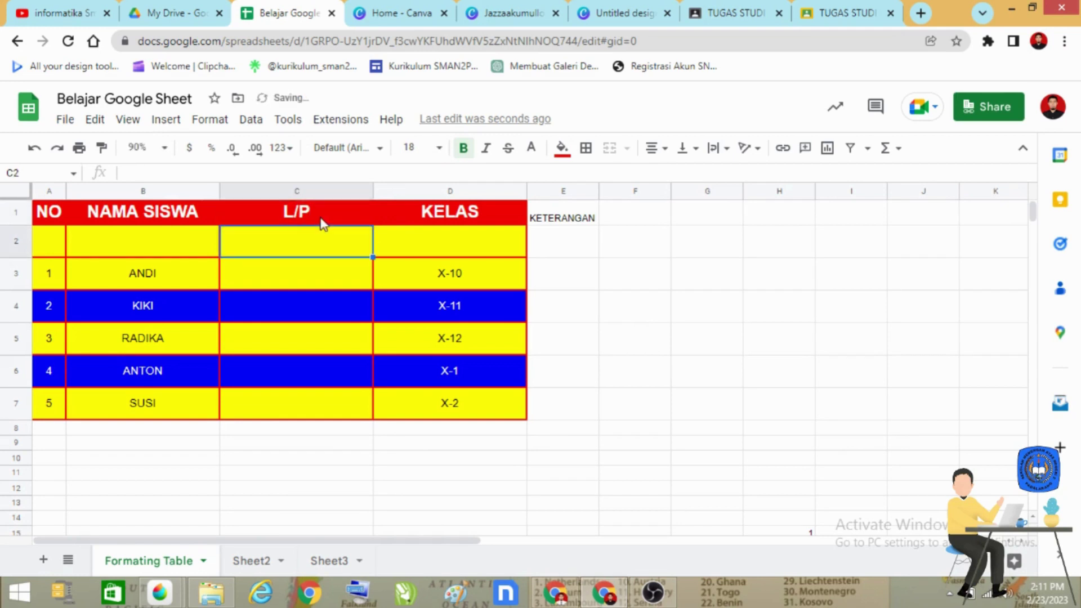
left_click(630, 352)
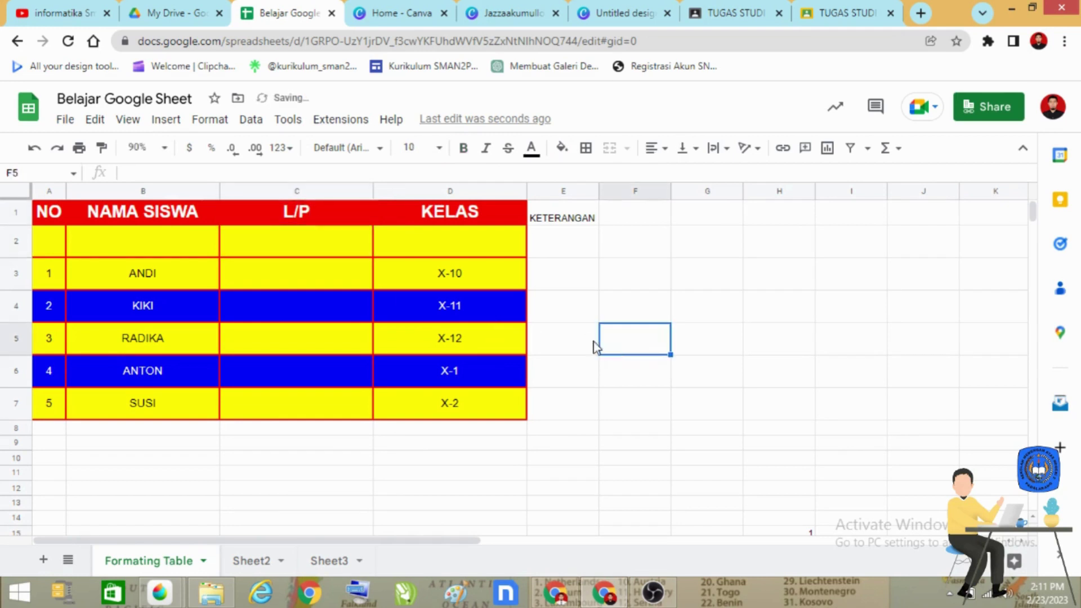
Enter the subheadings LULUS in E2 and TIDAK LULUS in F2, beneath the KETERANGAN heading.
left_click(578, 219)
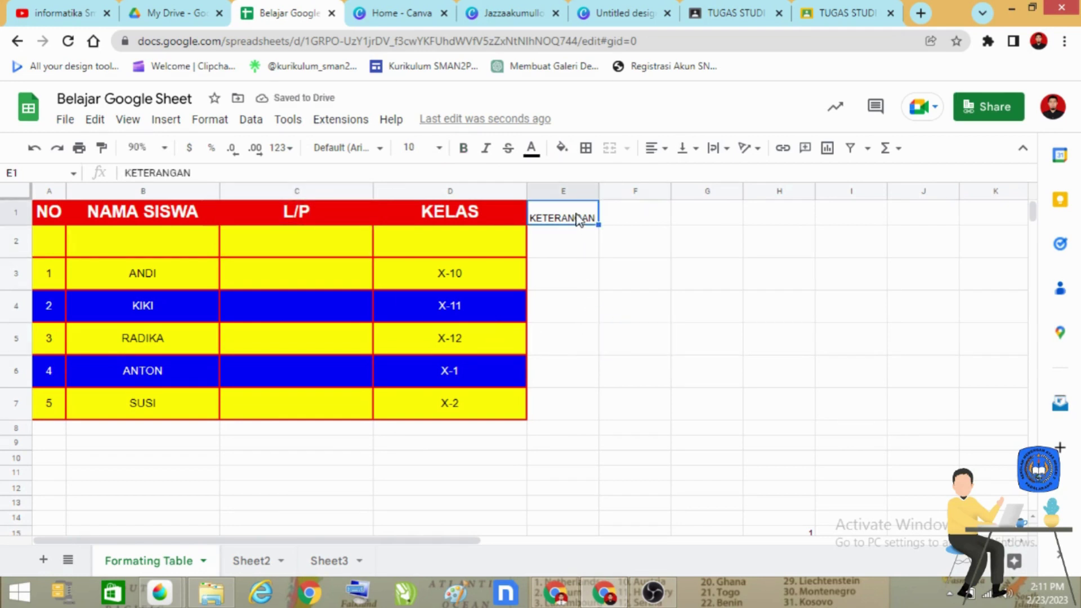
left_click(571, 249)
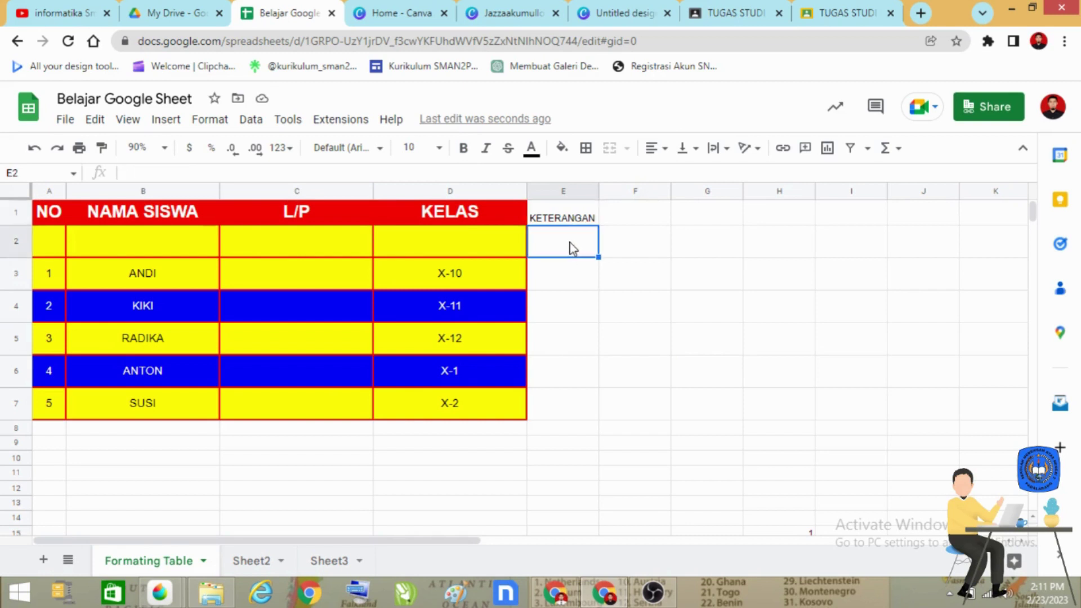
type("US")
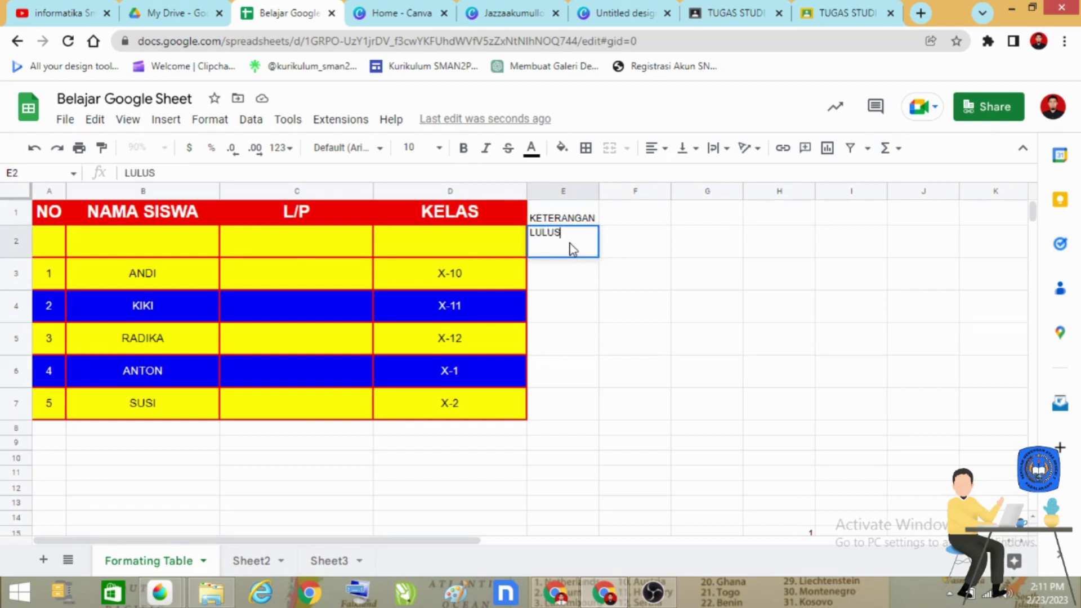
key("Tab")
type("TIDK L")
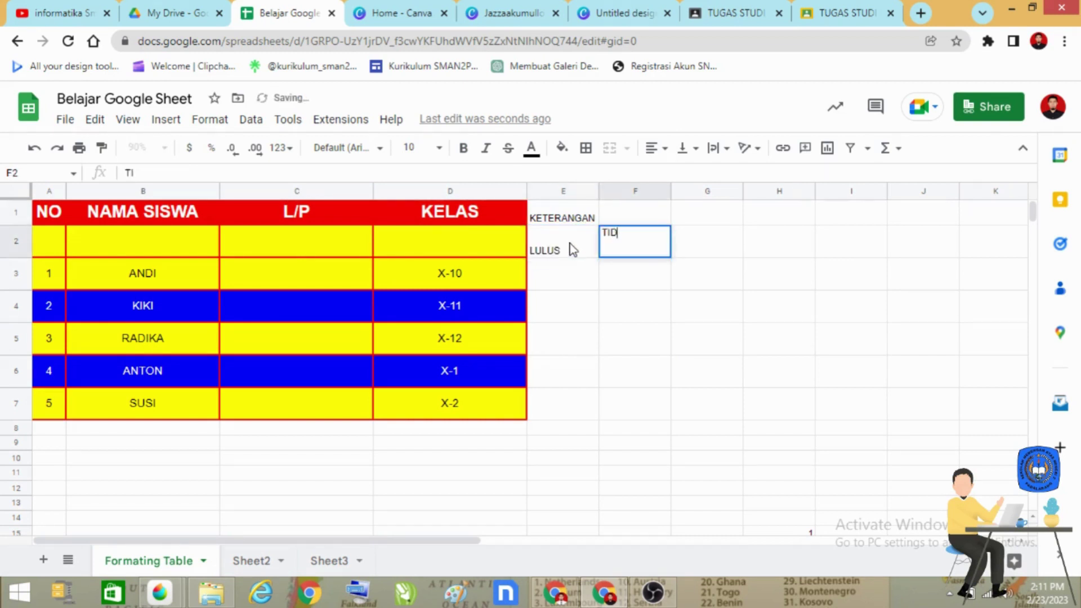
key("BackSpace")
type("A")
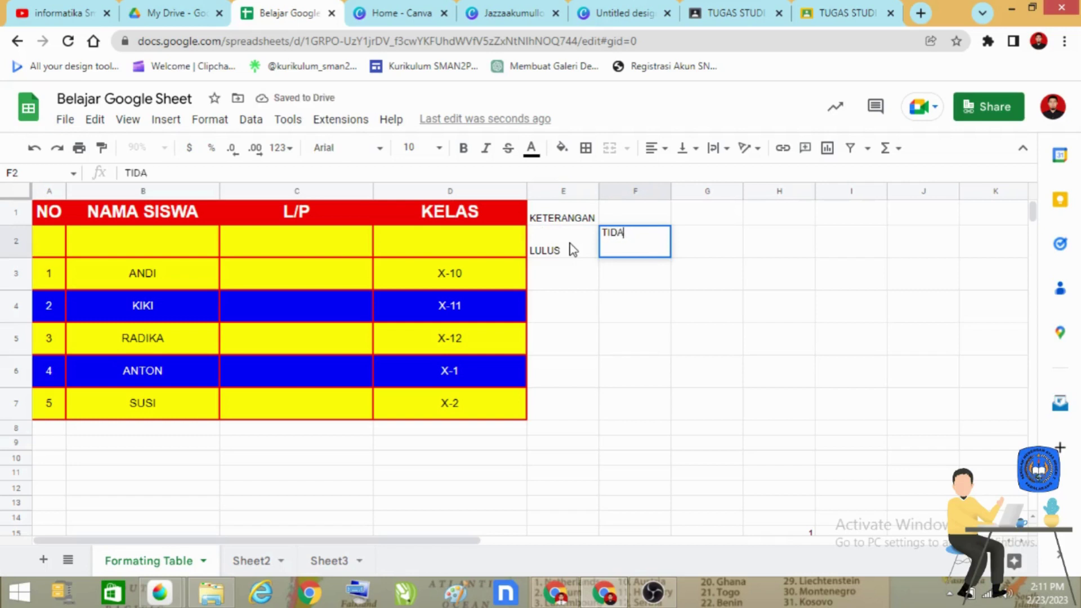
type("K LULUS")
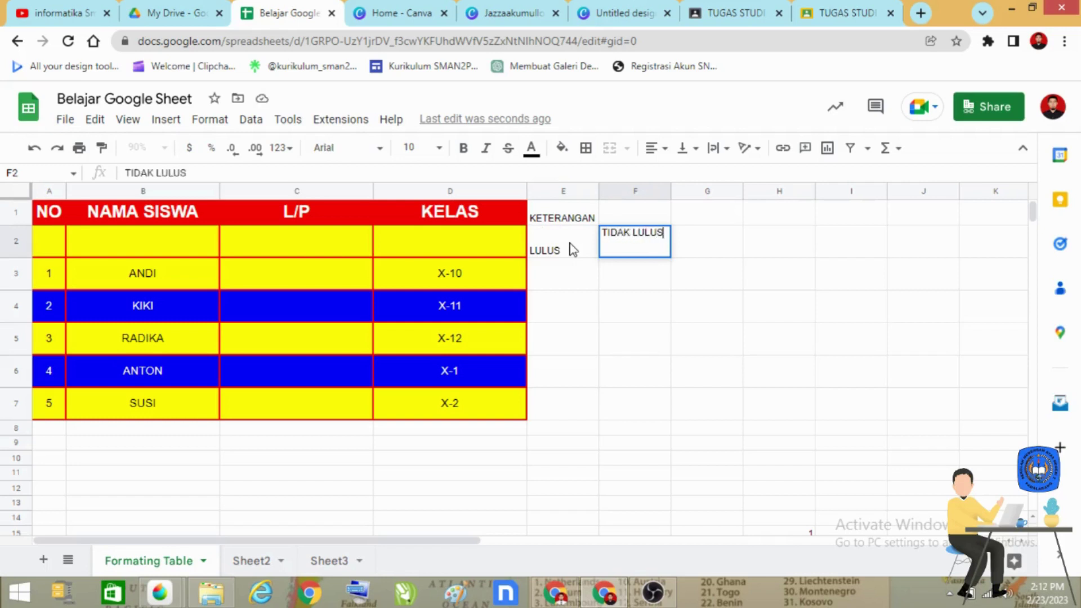
key("Return")
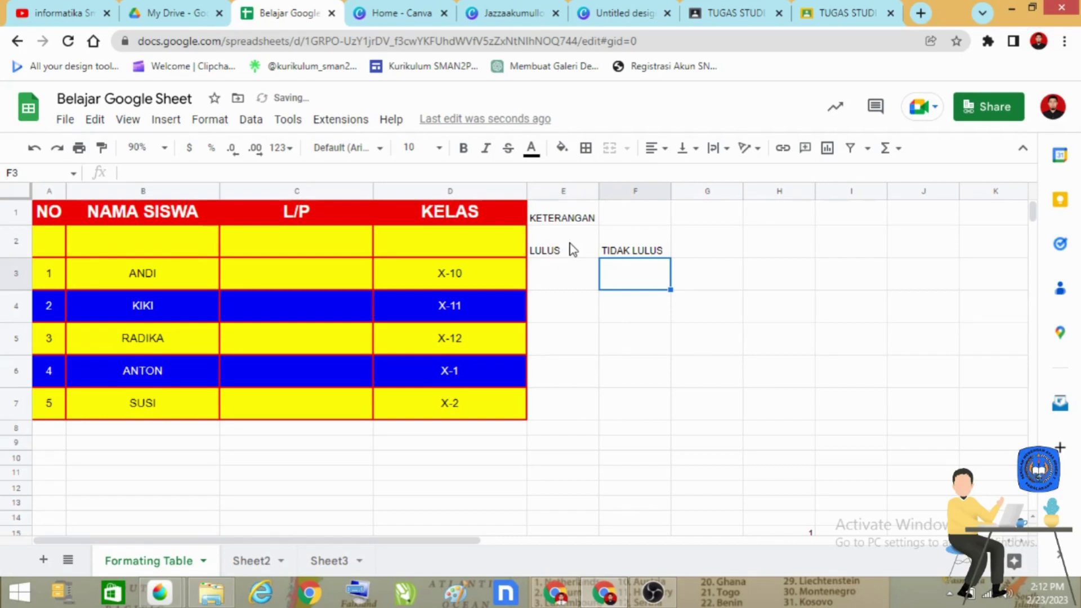
left_click(710, 346)
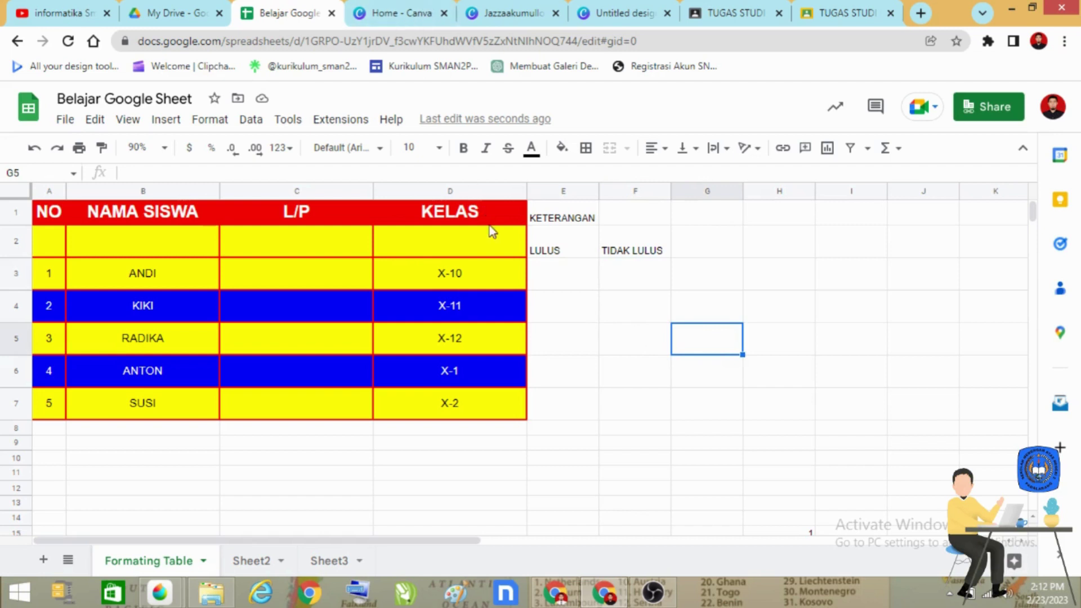
left_click(566, 219)
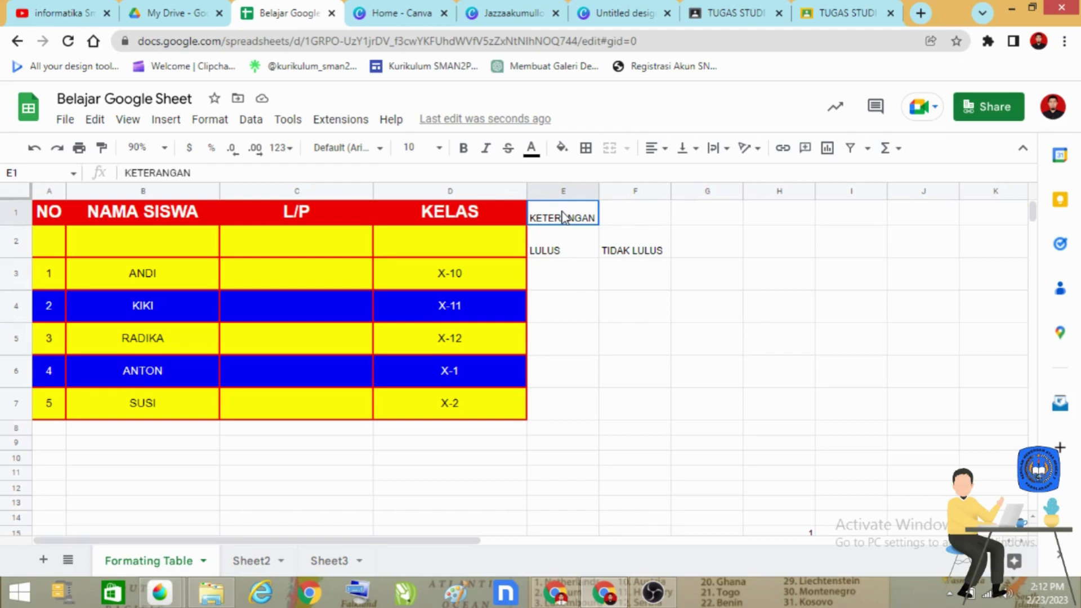
left_click_drag(563, 217, 640, 222)
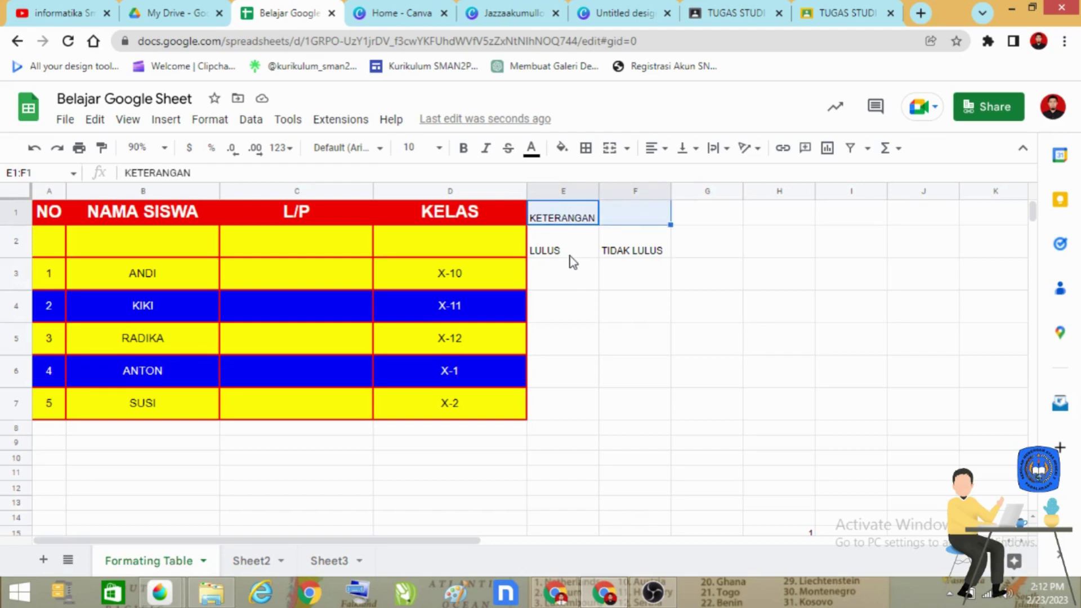
left_click(566, 251)
left_click(653, 251)
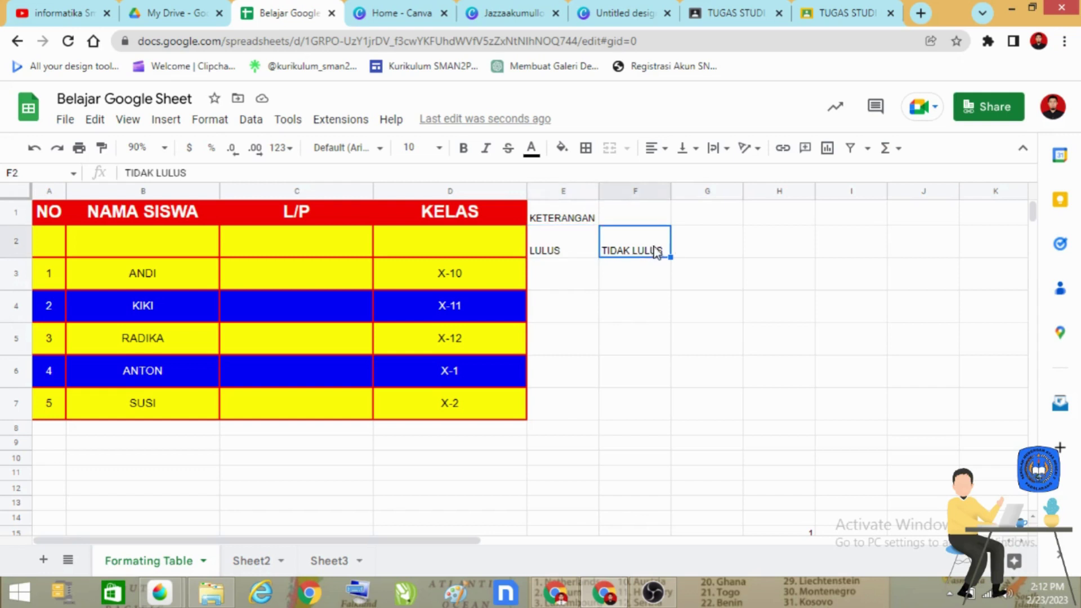
left_click(561, 220)
left_click_drag(562, 219, 639, 218)
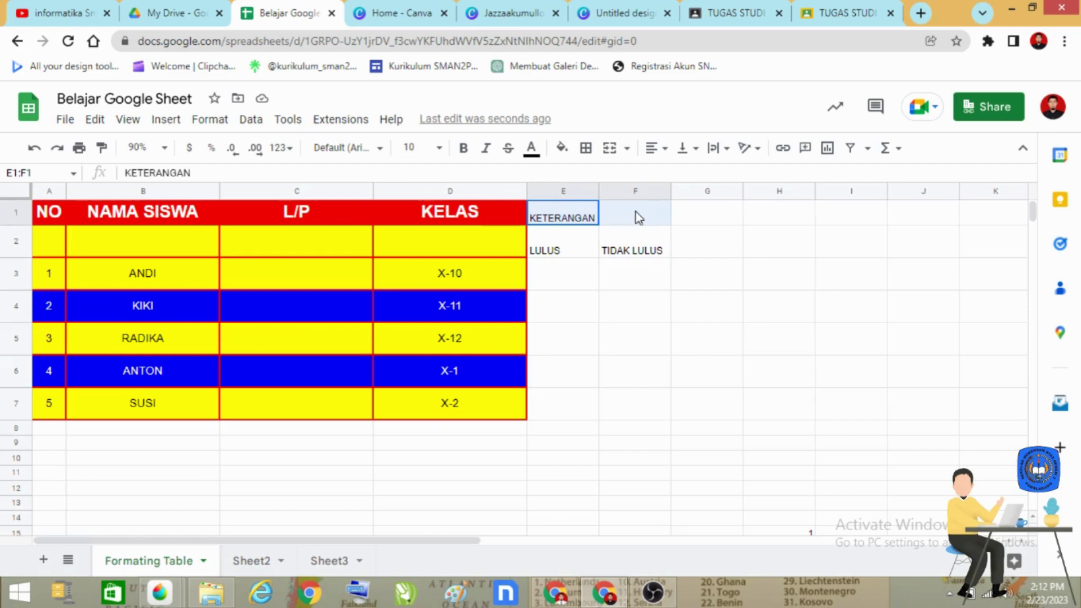
left_click(587, 248)
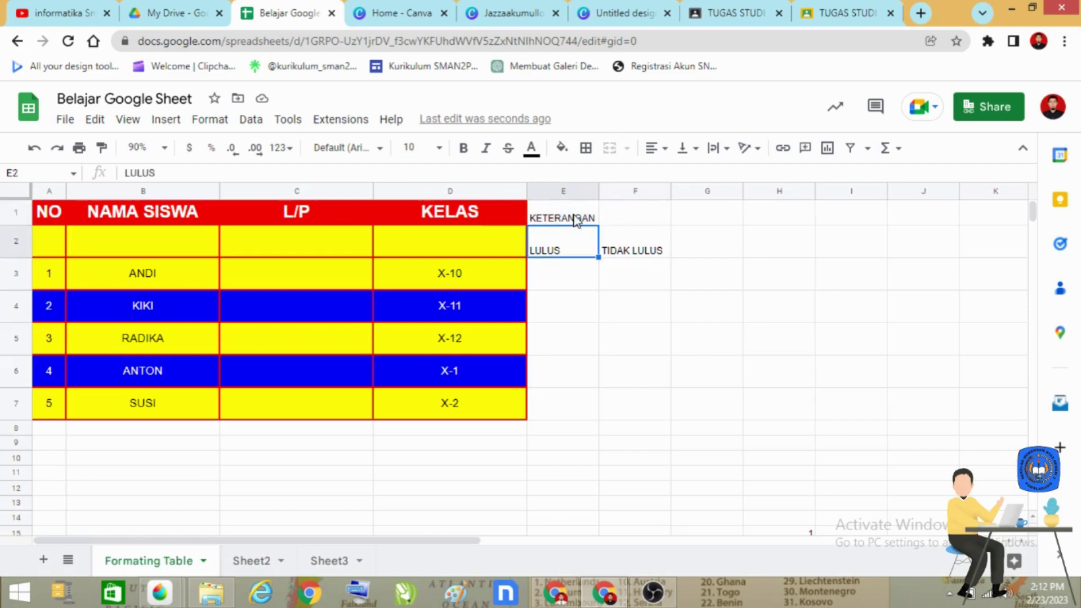
Center the KETERANGAN heading in cell E1 horizontally.
left_click(580, 222)
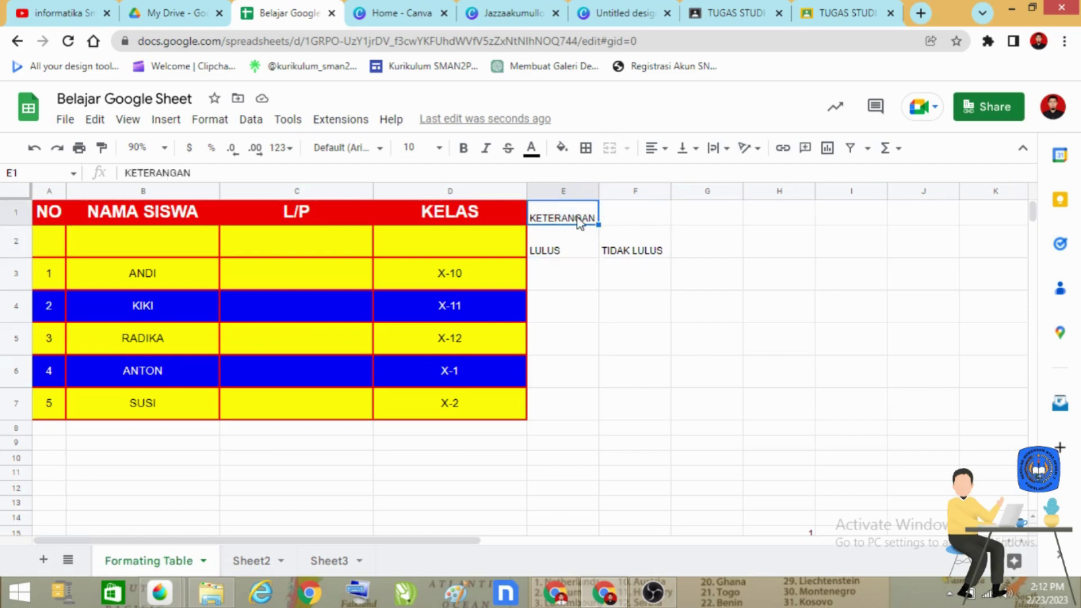
left_click(653, 148)
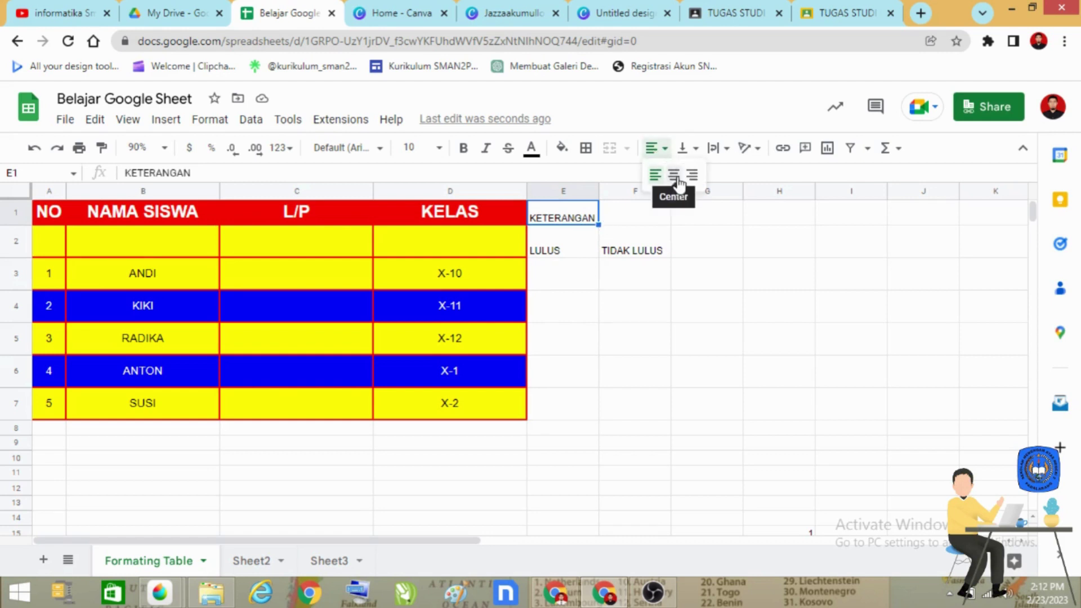
left_click(679, 176)
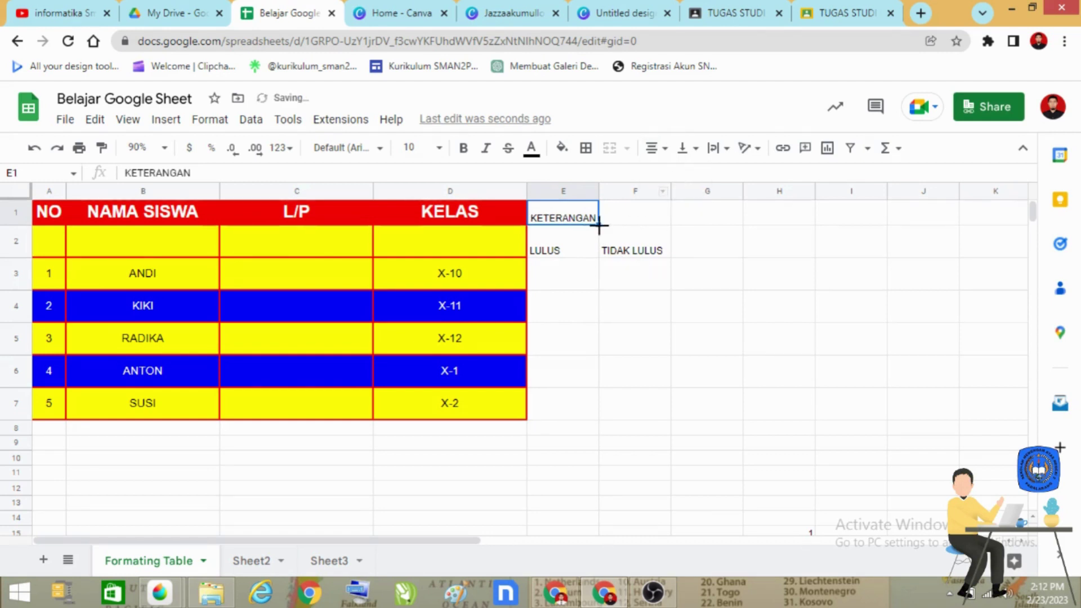
Try to center KETERANGAN across cells E1:F1 using horizontal alignment alone.
left_click(611, 248)
left_click_drag(567, 219, 657, 211)
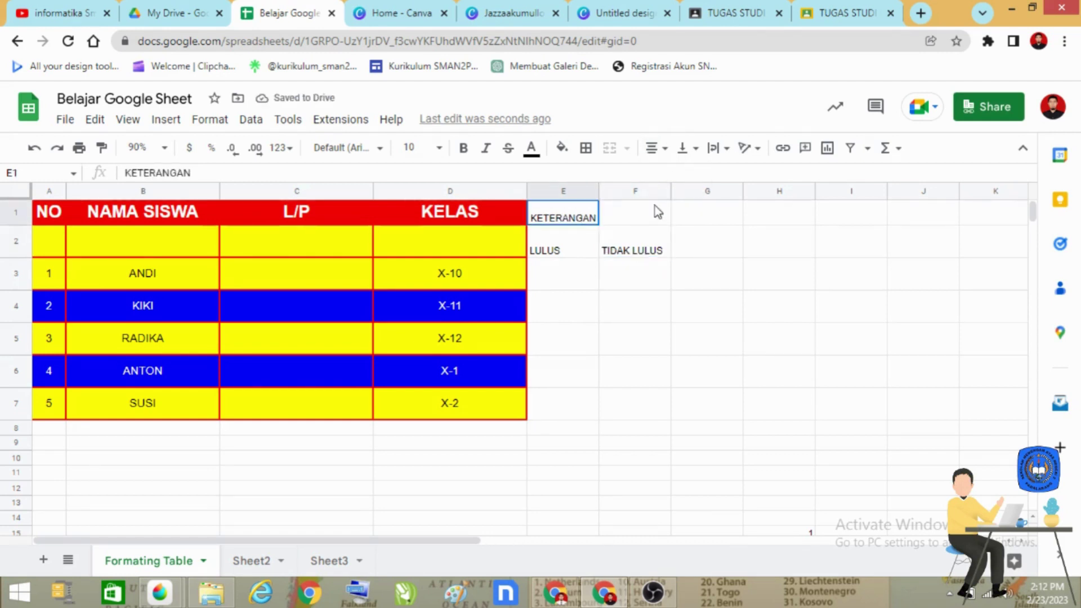
left_click(653, 148)
left_click(674, 175)
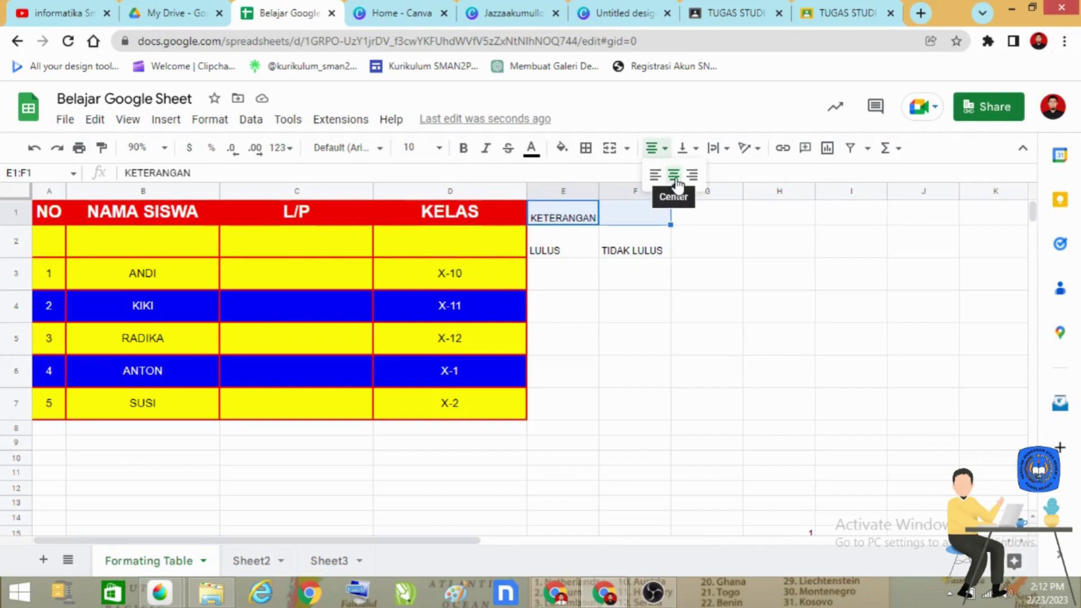
left_click(624, 237)
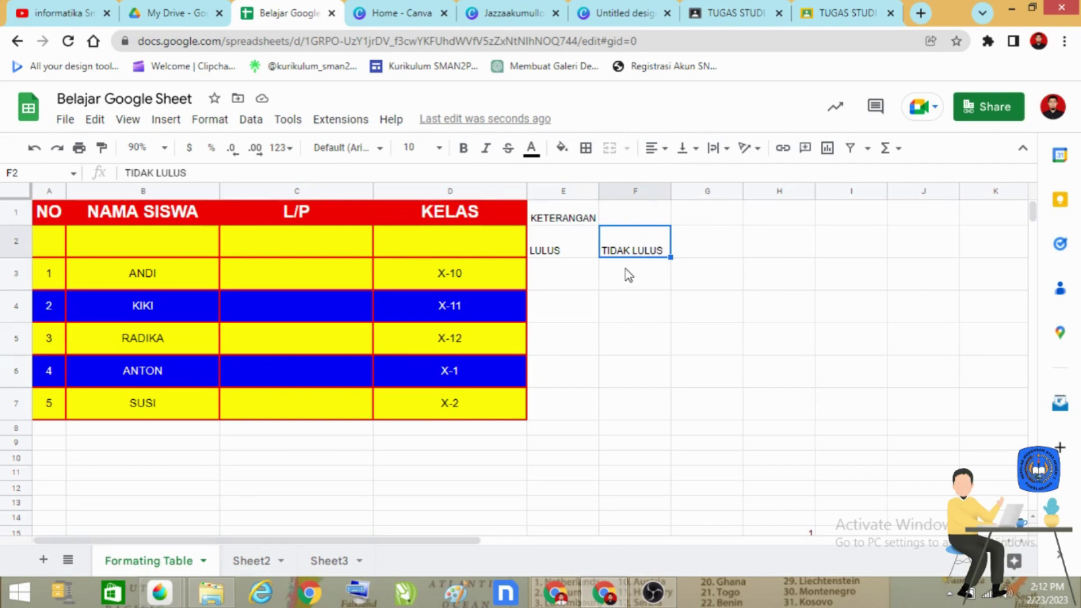
left_click(576, 252)
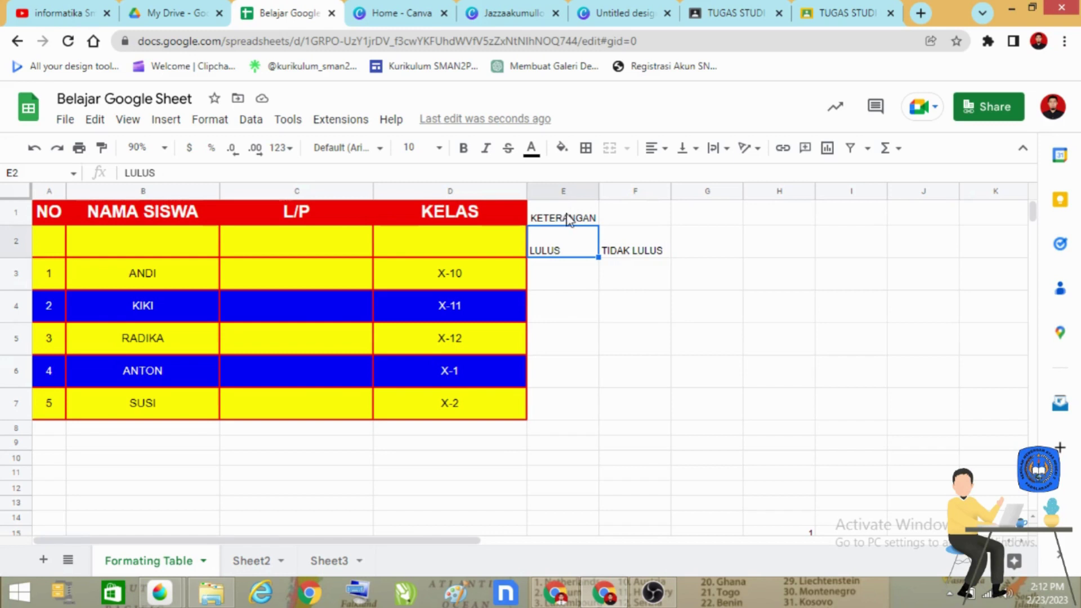
Merge cells E1:F1 so the KETERANGAN heading spans the LULUS and TIDAK LULUS columns.
left_click(565, 216)
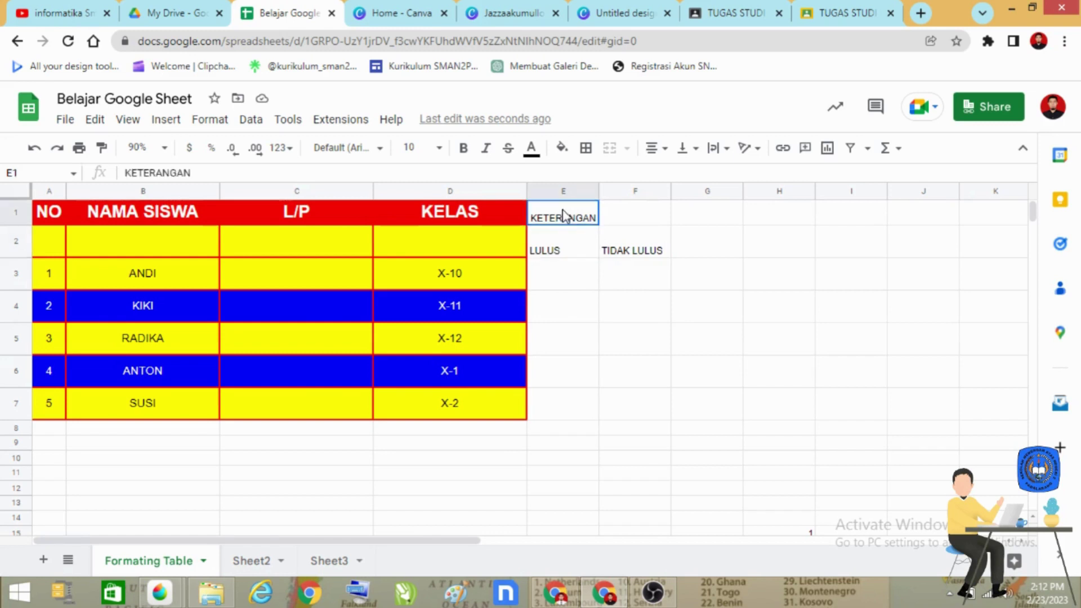
left_click_drag(565, 216, 647, 217)
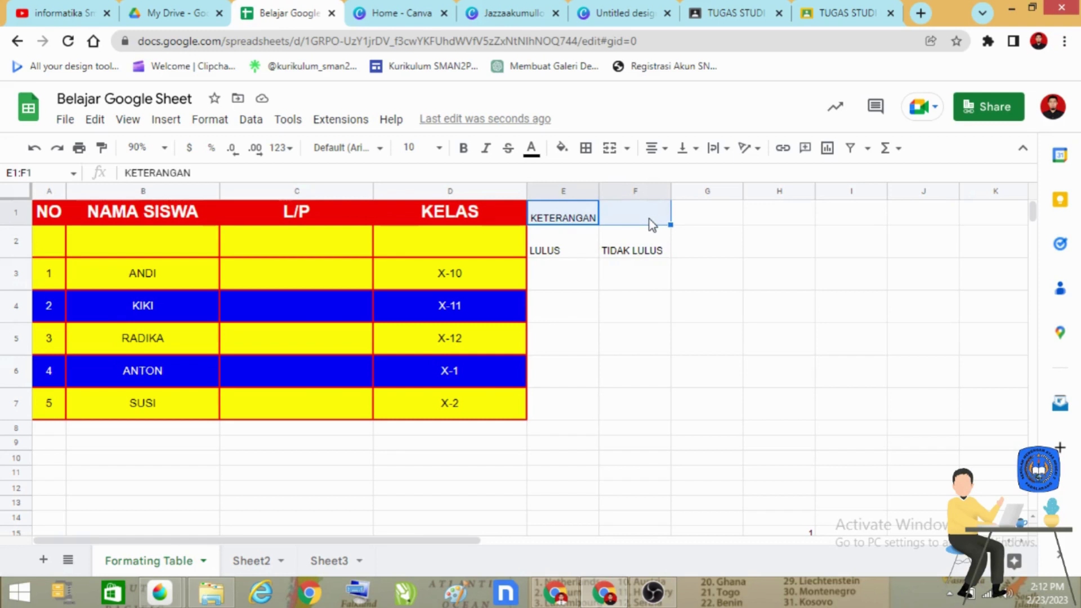
left_click(612, 151)
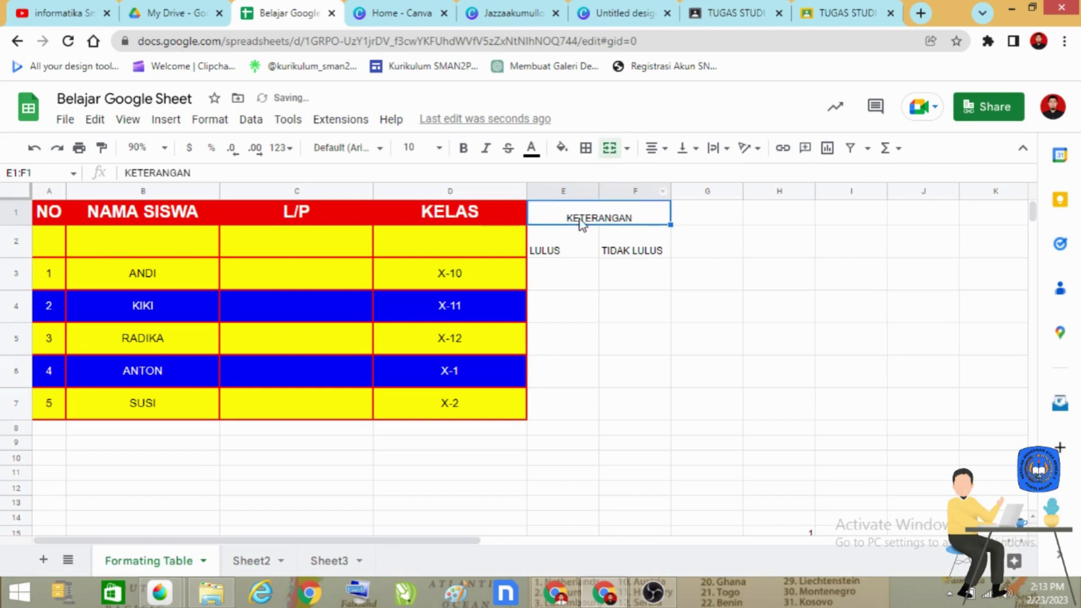
Try left and right alignment on the merged KETERANGAN heading, and set it back to center.
left_click(655, 151)
left_click(656, 176)
left_click(655, 151)
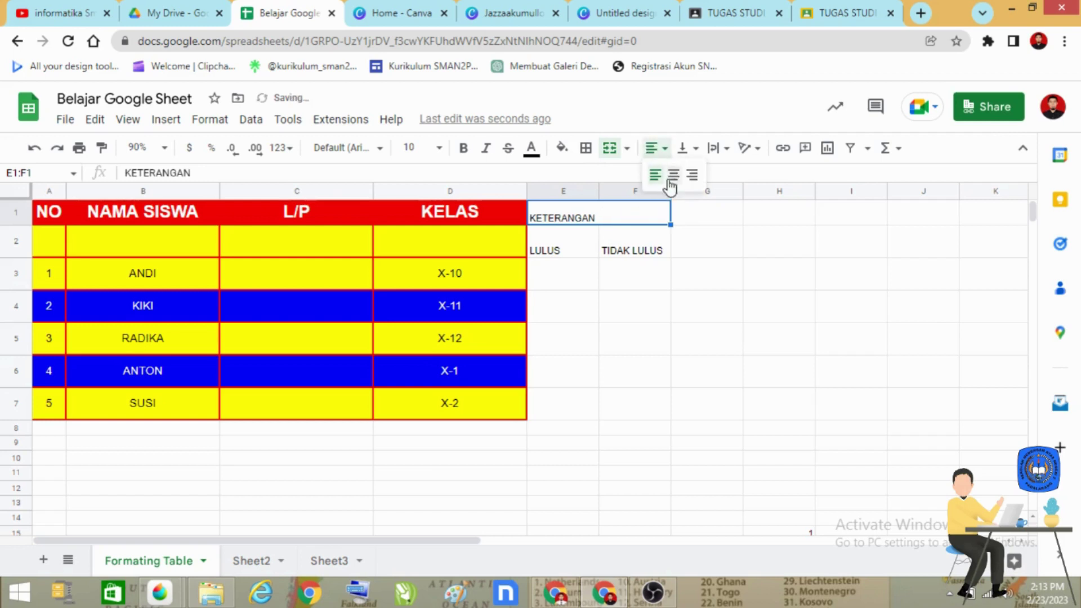
left_click(670, 181)
left_click(655, 148)
left_click(692, 175)
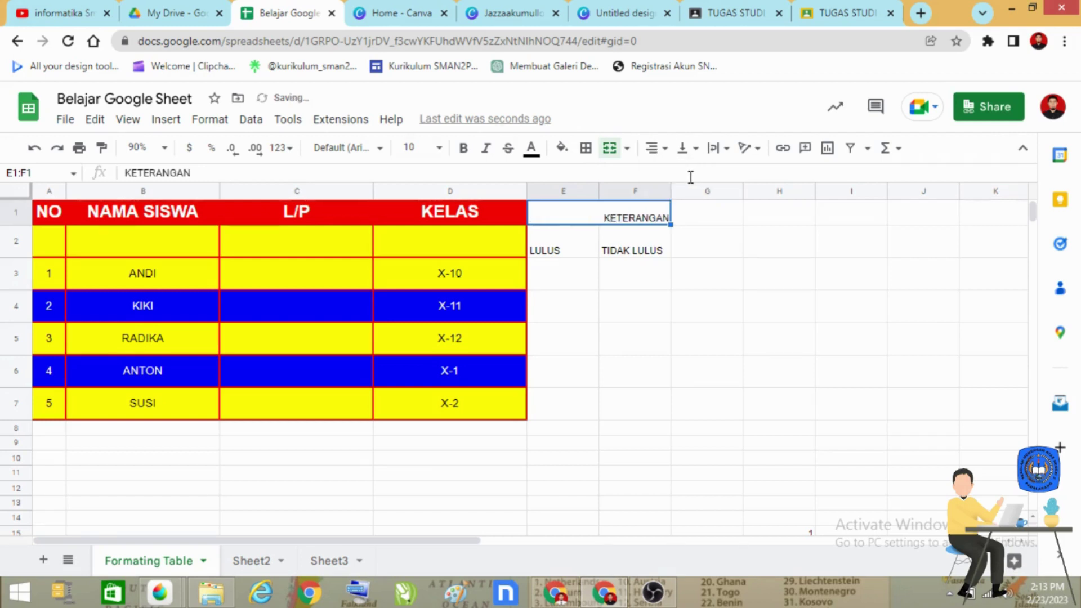
left_click(656, 148)
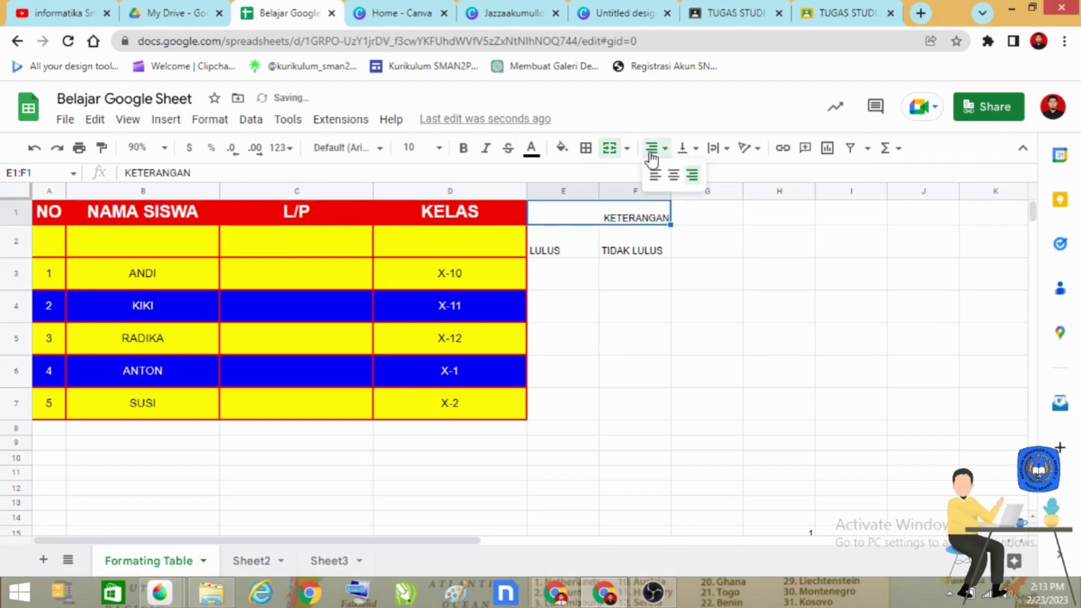
left_click(674, 176)
left_click(611, 353)
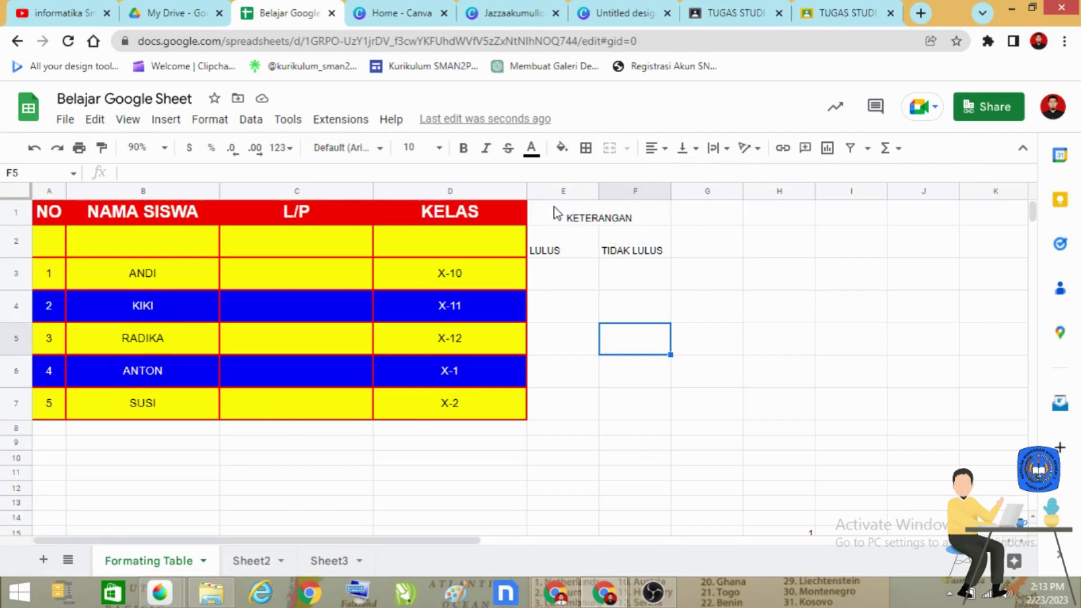
Center the headings in E1:F2 horizontally and set their vertical alignment to Middle.
left_click_drag(553, 209, 620, 251)
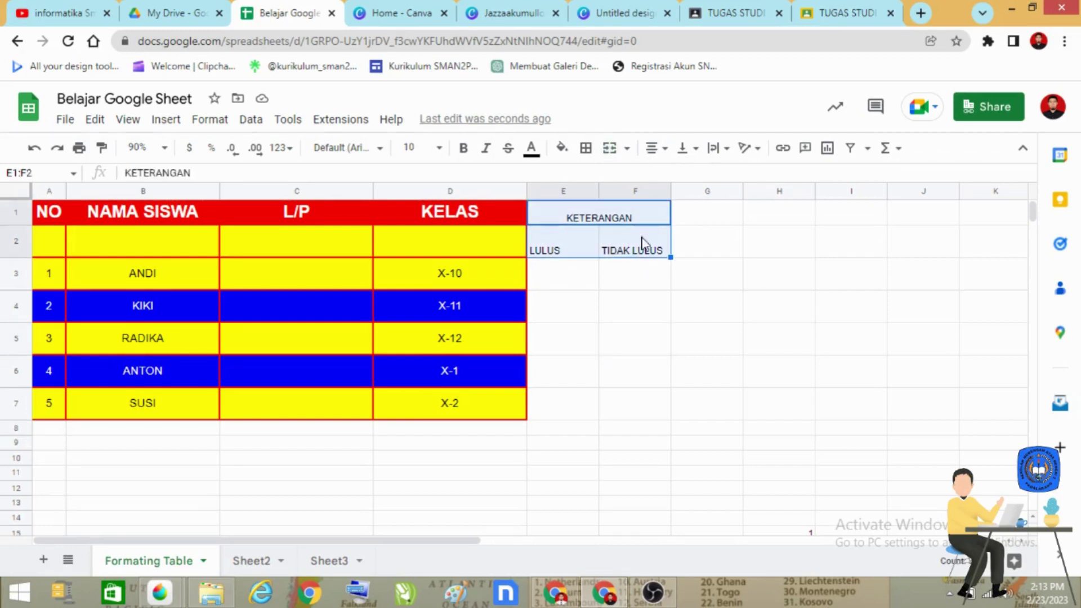
left_click(654, 147)
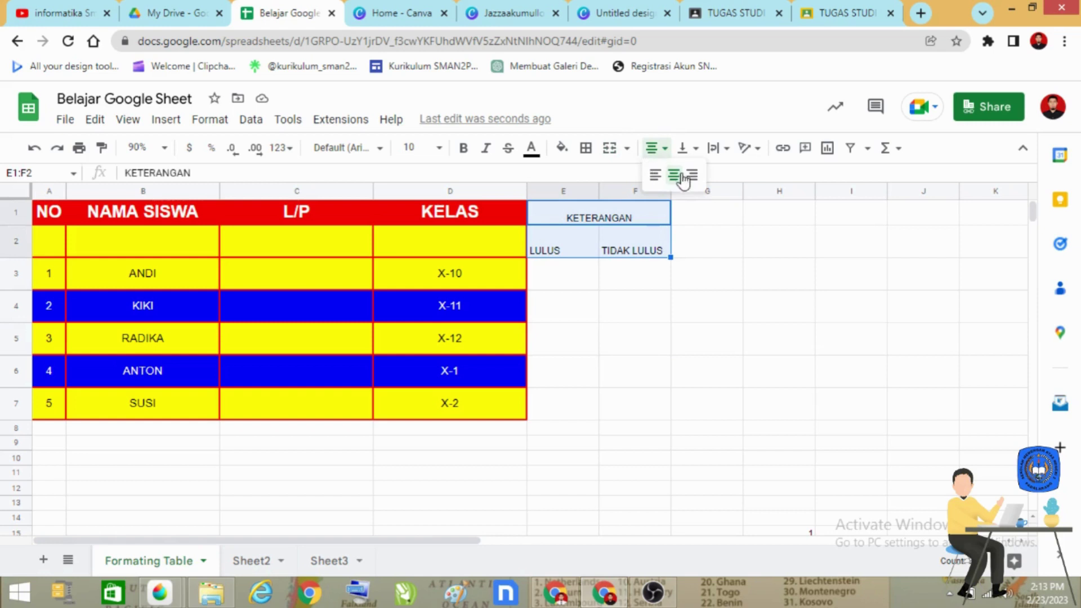
left_click(674, 175)
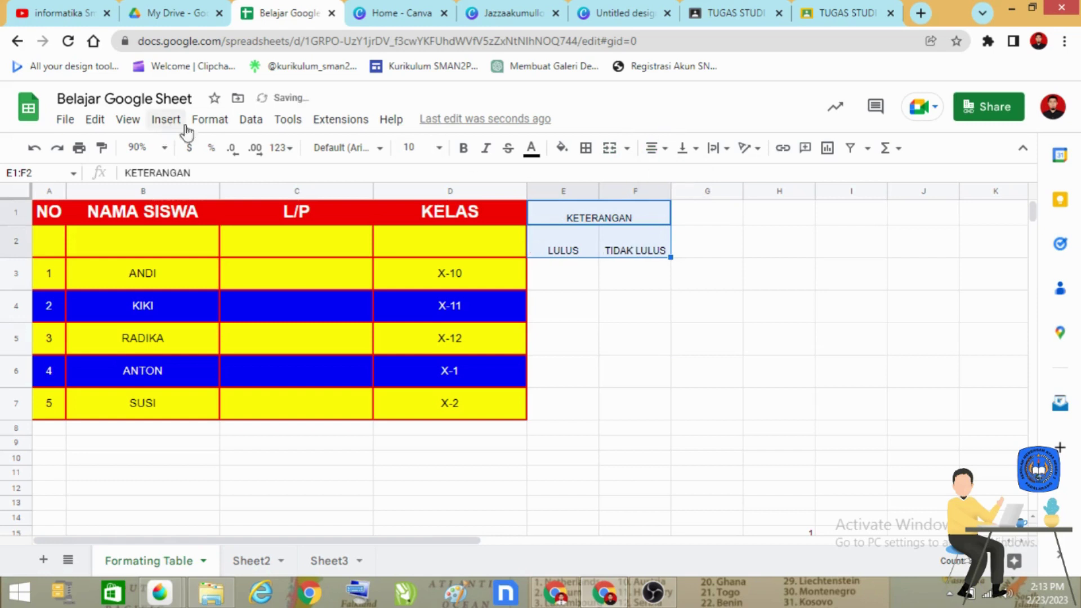
left_click(211, 120)
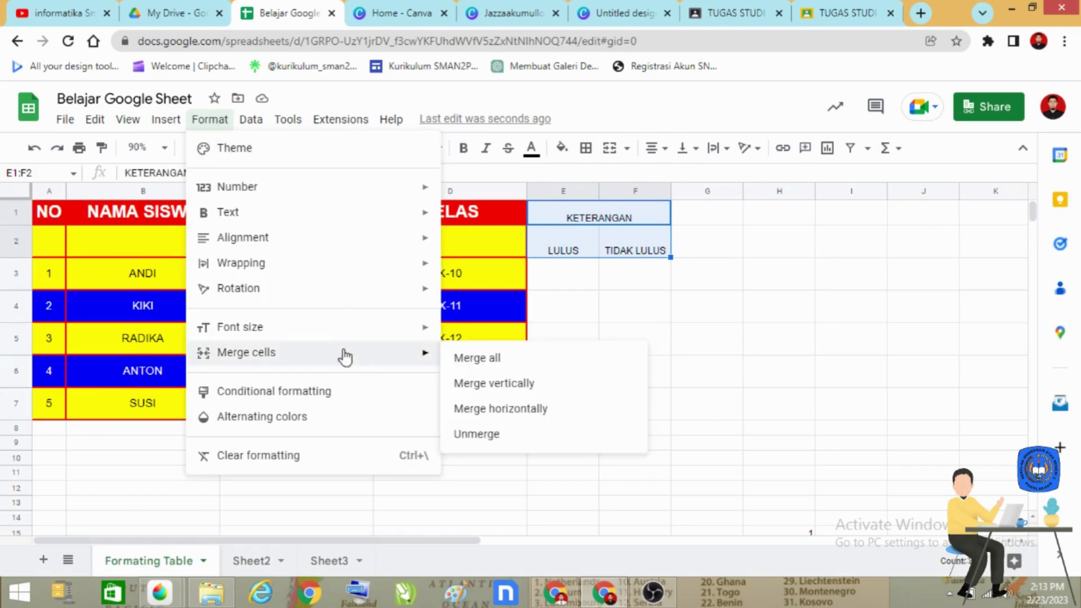
mouse_move(348, 248)
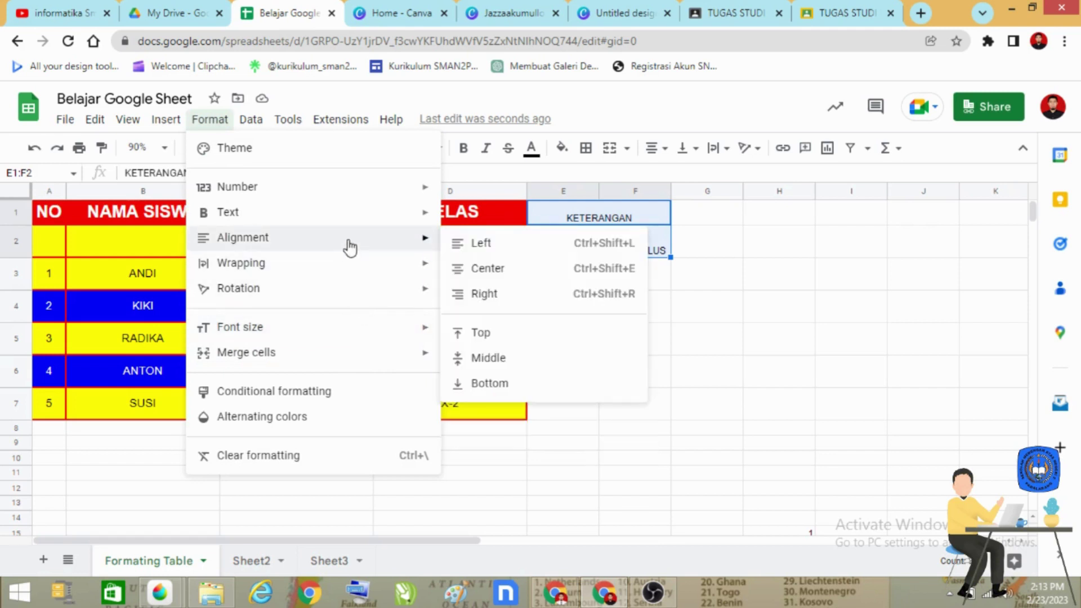
left_click(510, 360)
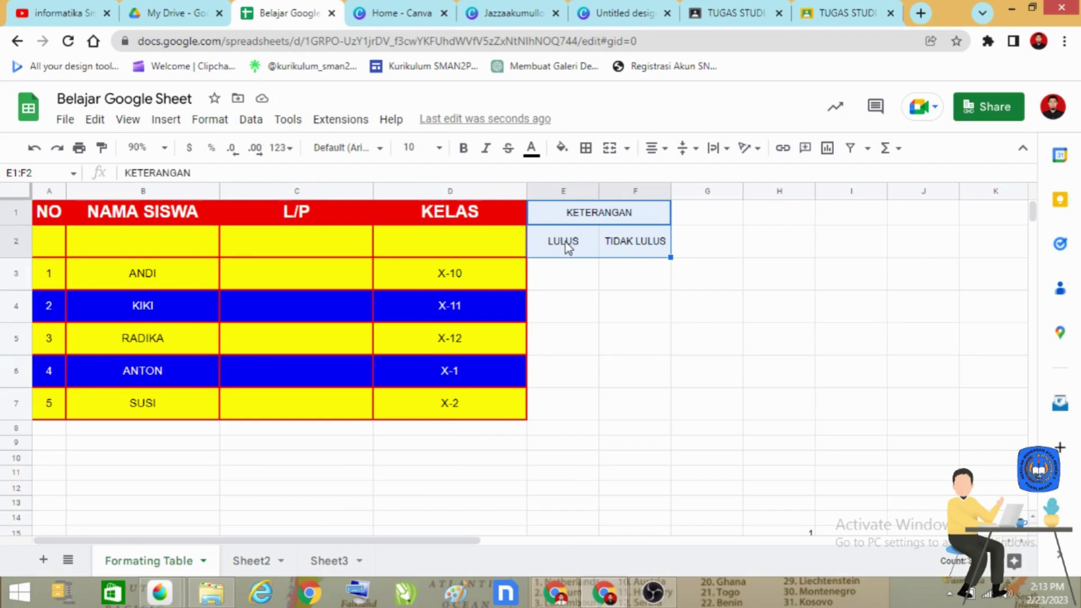
left_click(585, 278)
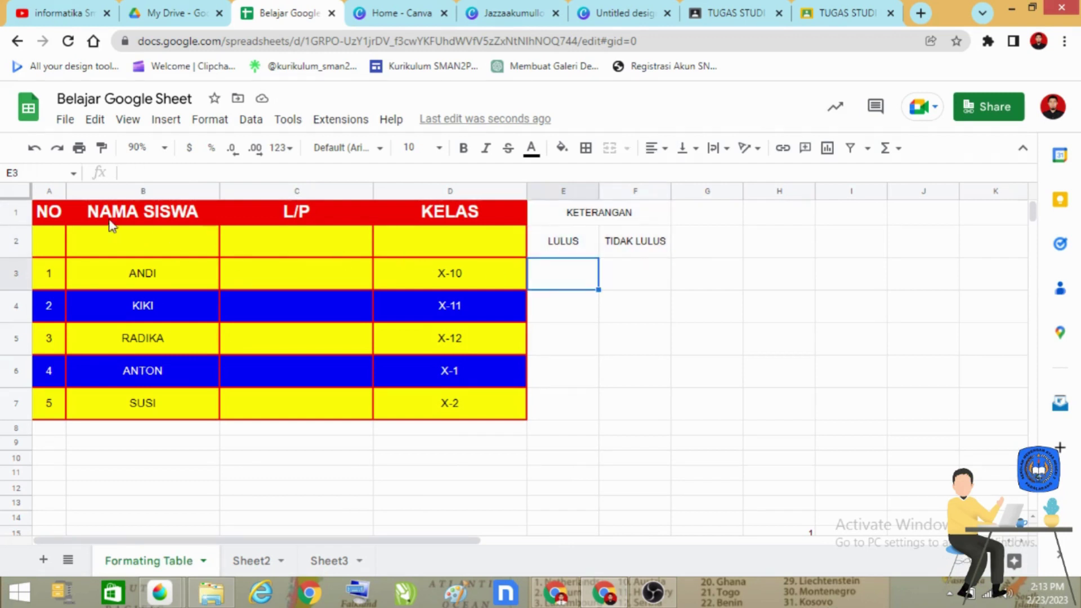
Merge cells A1:A2 so the NO heading covers both heading rows.
left_click(50, 213)
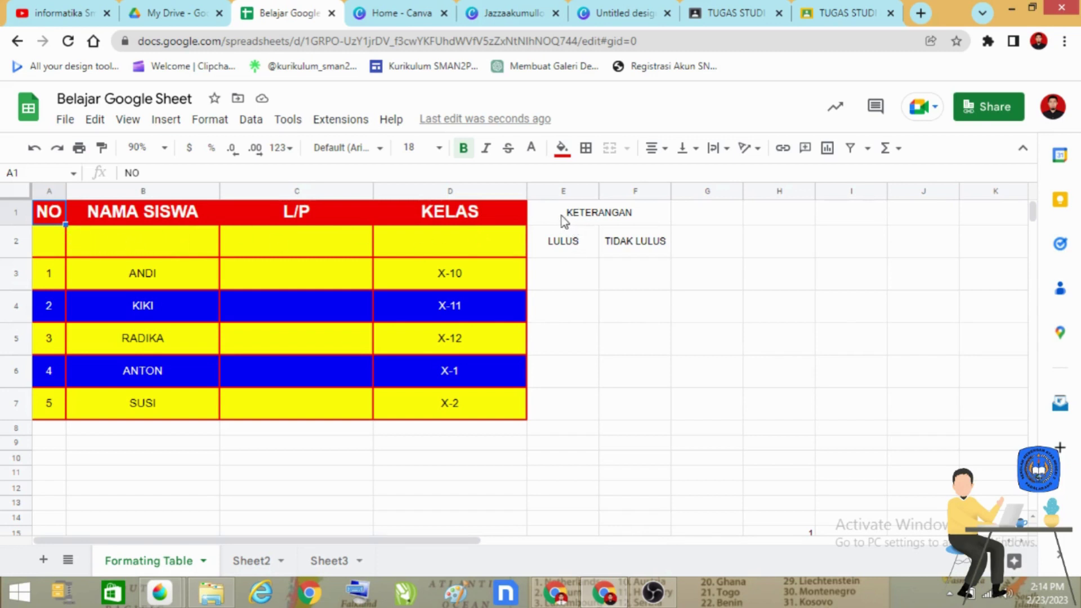
left_click(664, 216)
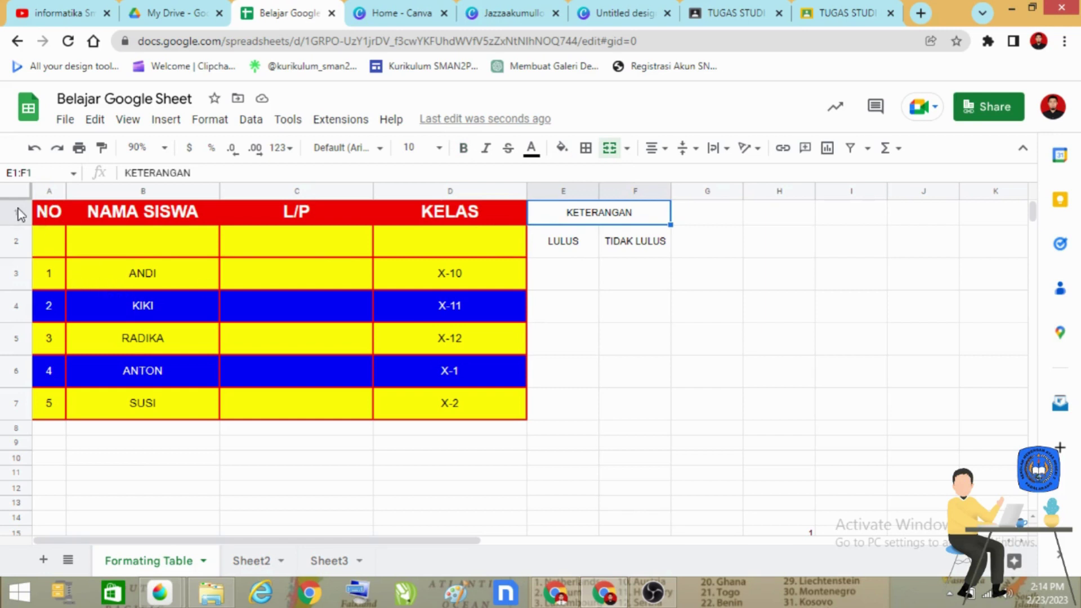
left_click(51, 222)
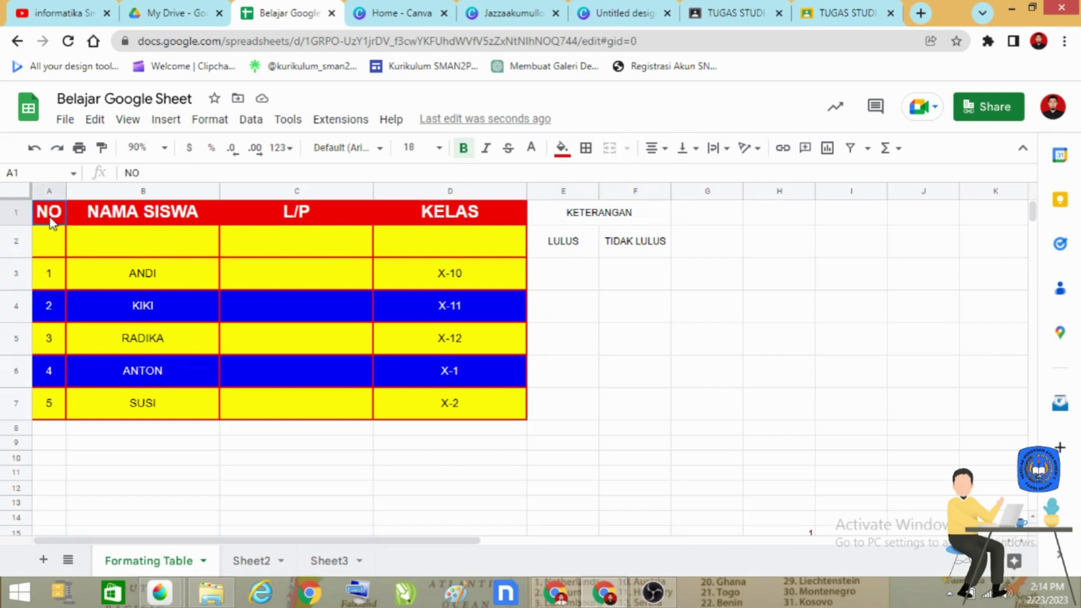
left_click_drag(52, 222, 53, 258)
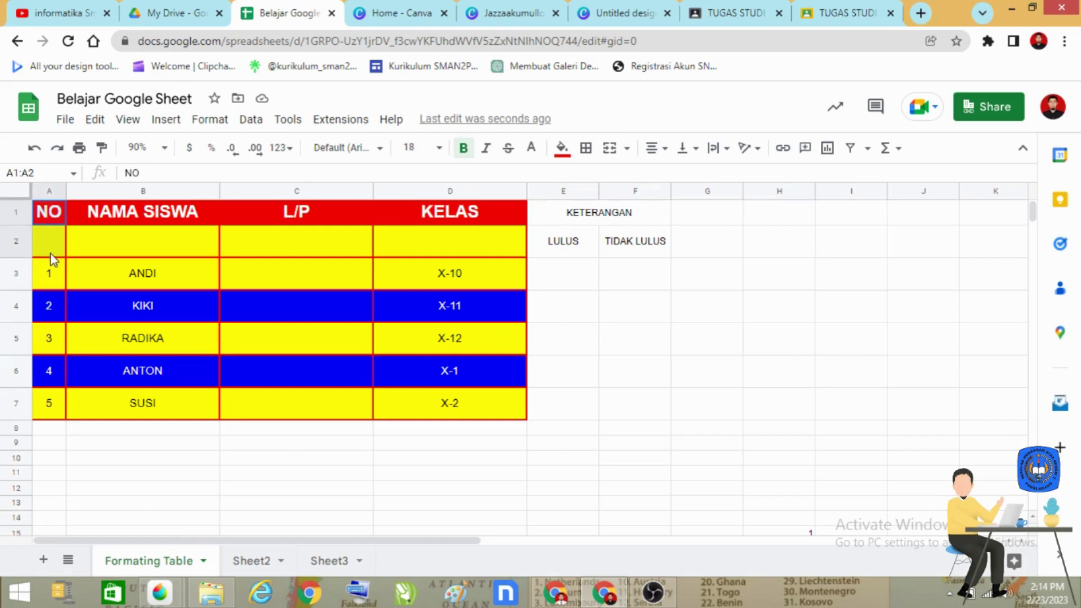
left_click(610, 148)
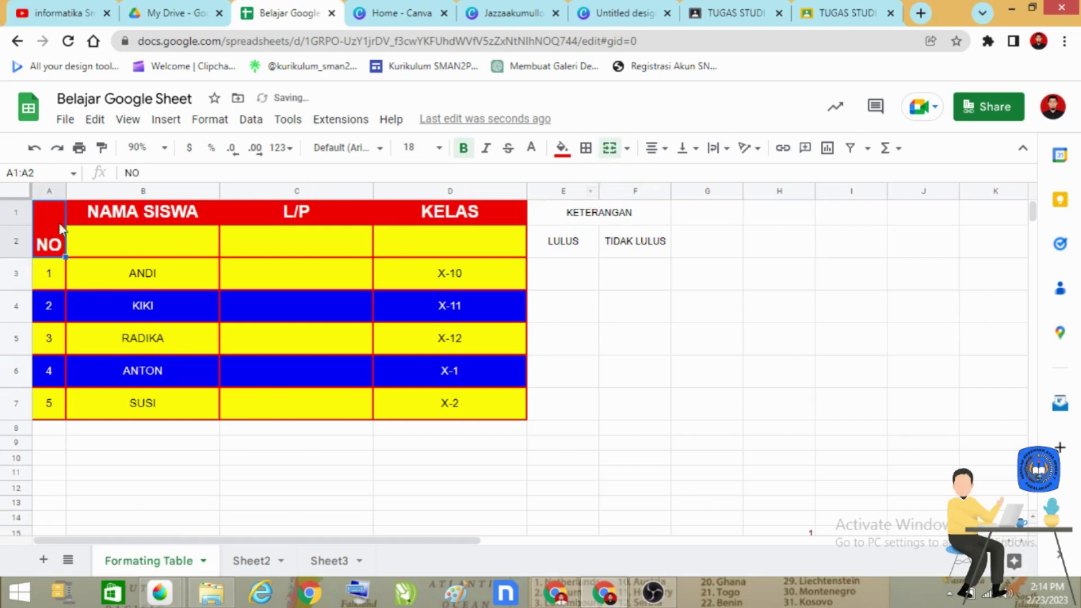
Merge B1:B2, C1:C2 and D1:D2 separately so NAMA SISWA, L/P and KELAS each cover both heading rows.
left_click_drag(187, 213, 470, 249)
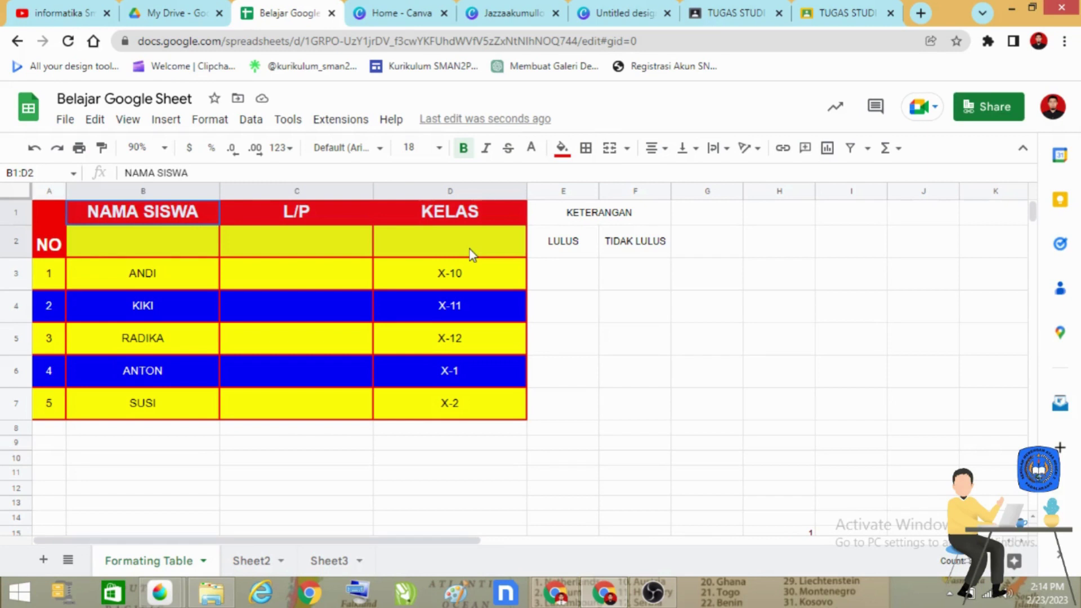
left_click(161, 219)
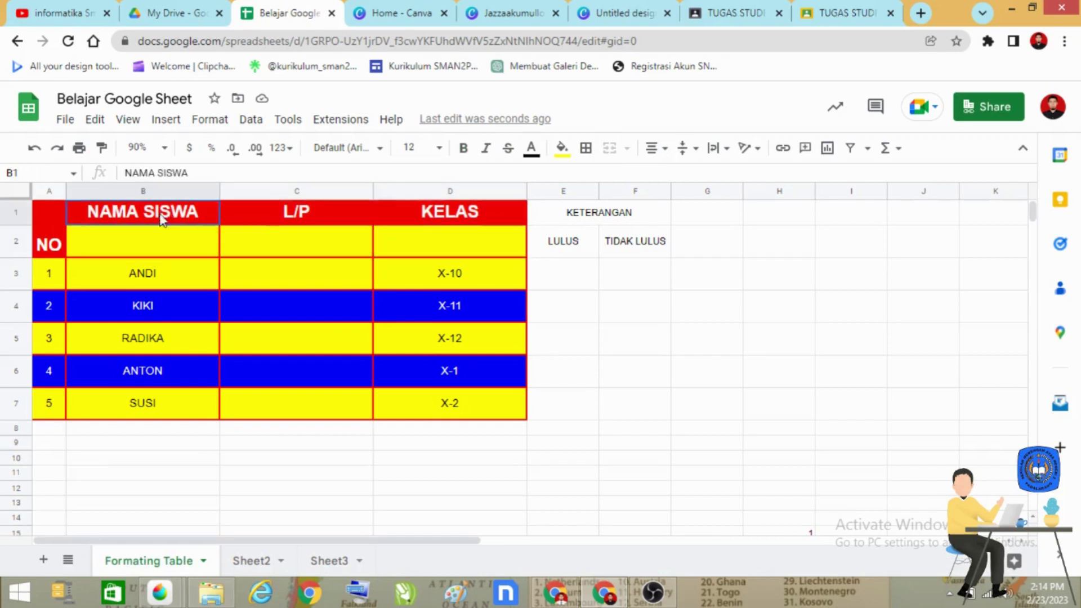
left_click_drag(162, 218, 164, 241)
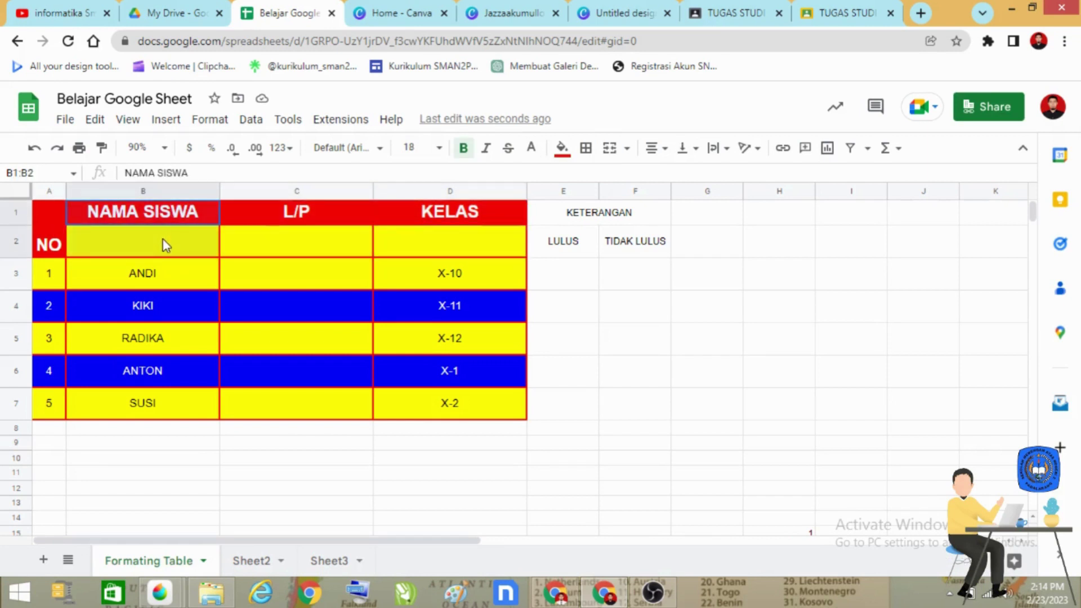
left_click(609, 149)
left_click_drag(294, 225, 326, 244)
left_click(610, 148)
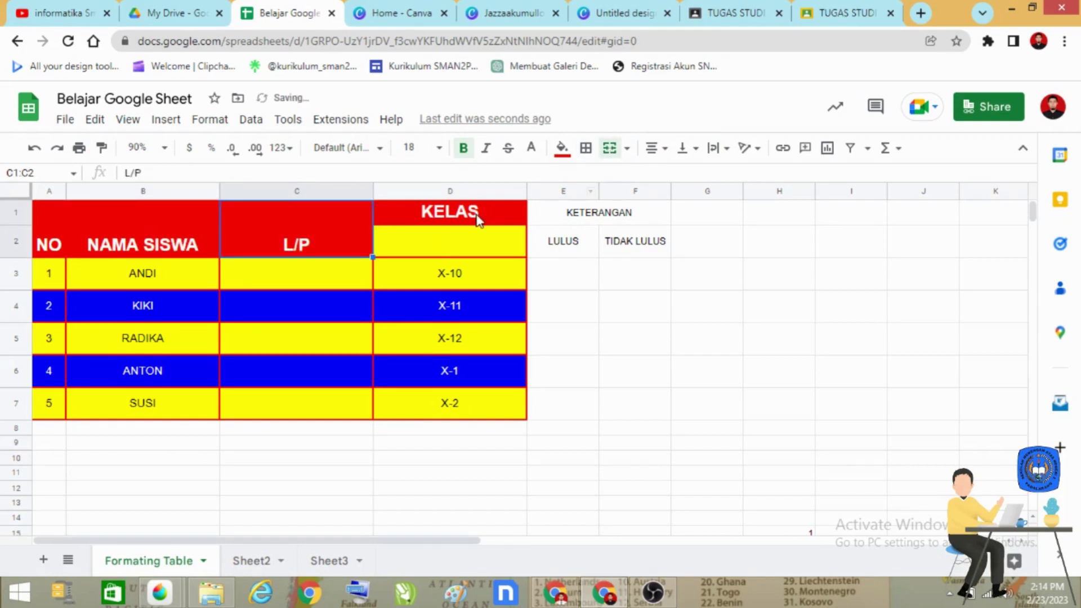
left_click_drag(480, 212, 485, 252)
left_click(609, 148)
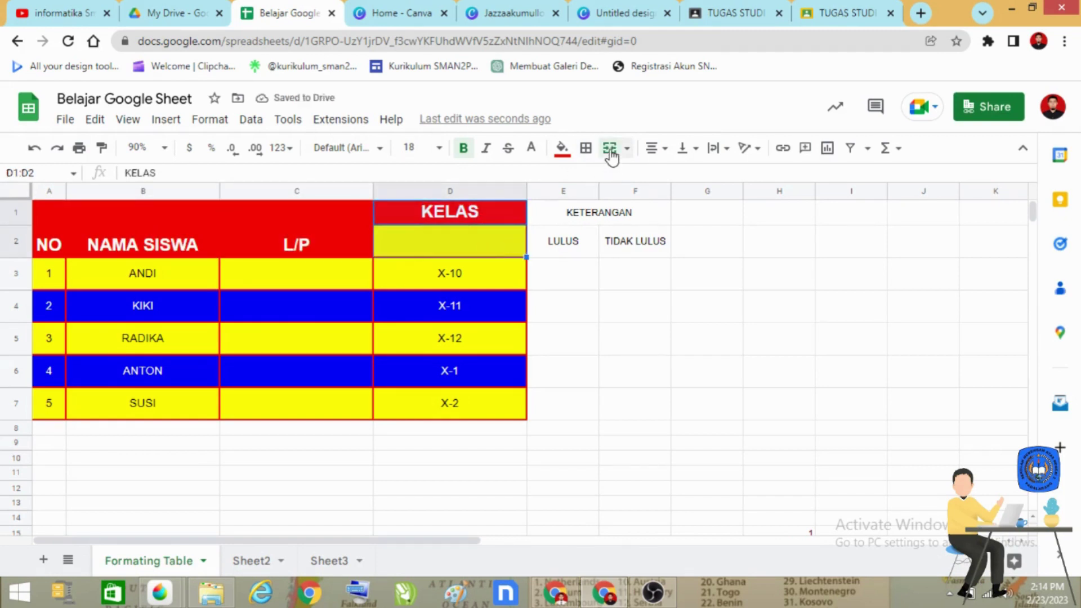
left_click(732, 328)
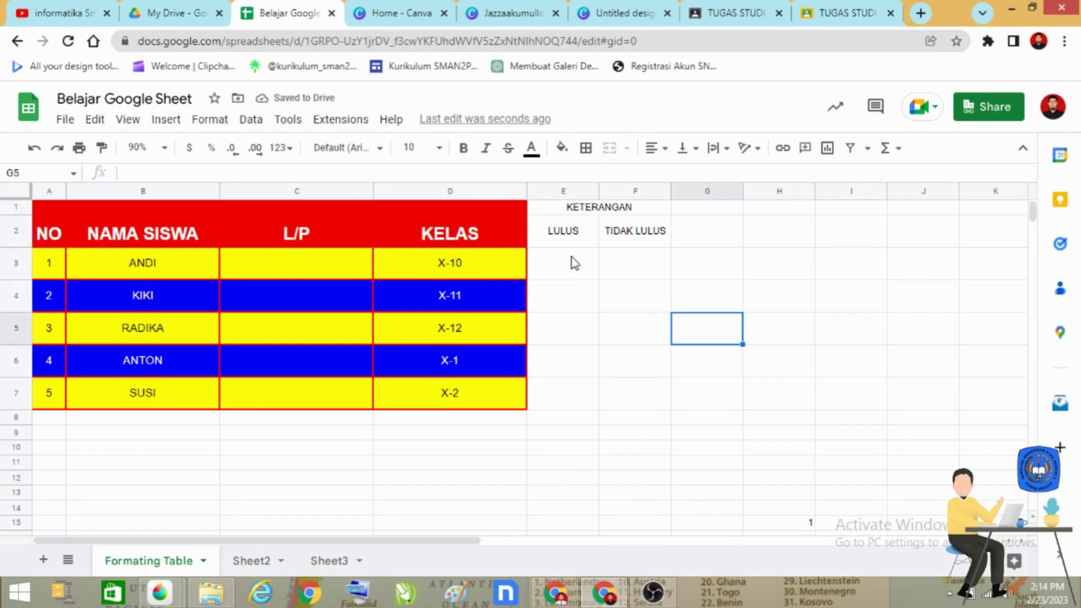
Set the font size of the KETERANGAN, LULUS and TIDAK LULUS headings in E1:F2 to 18.
left_click(499, 236)
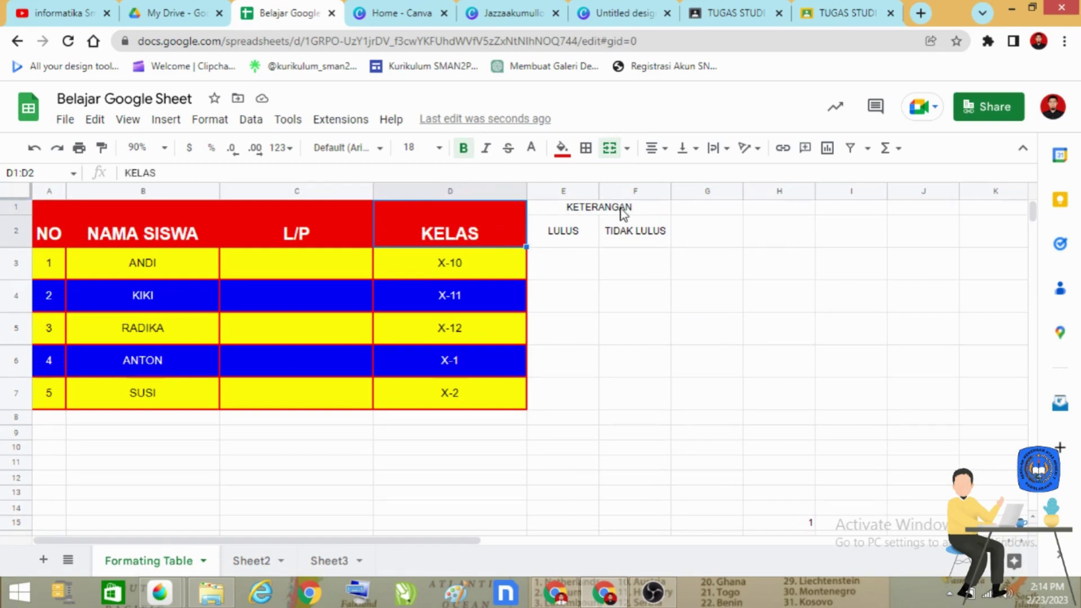
left_click_drag(622, 213, 600, 232)
left_click(450, 238)
left_click(438, 150)
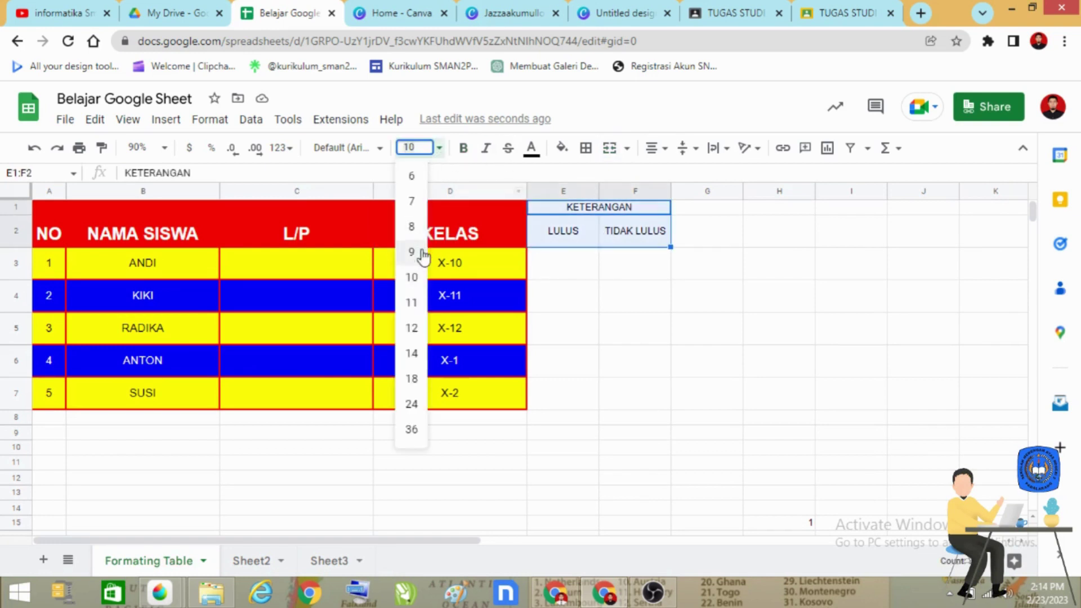
left_click(415, 378)
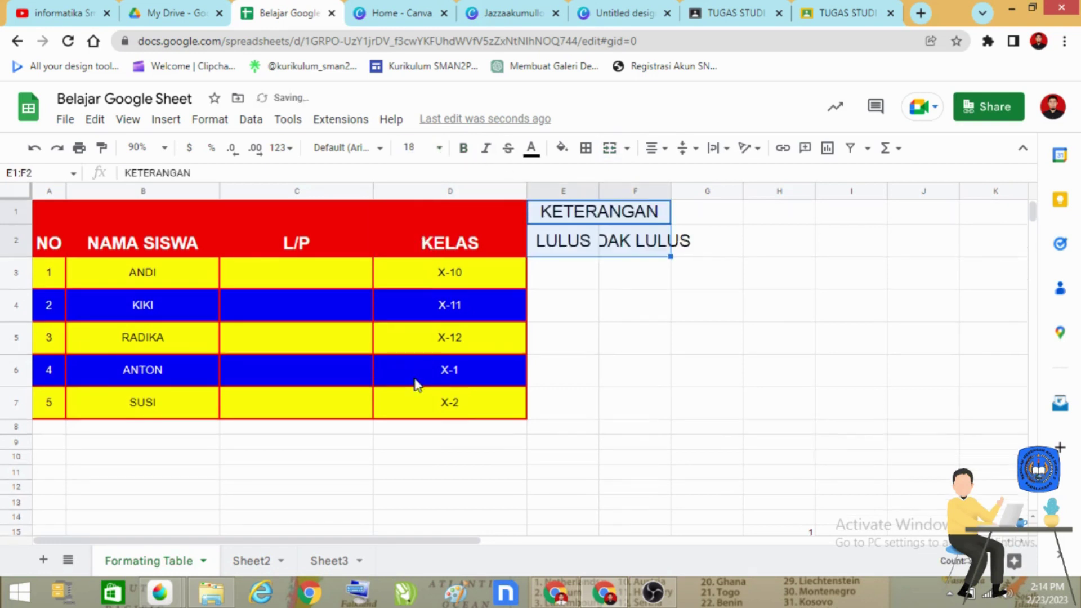
left_click(758, 295)
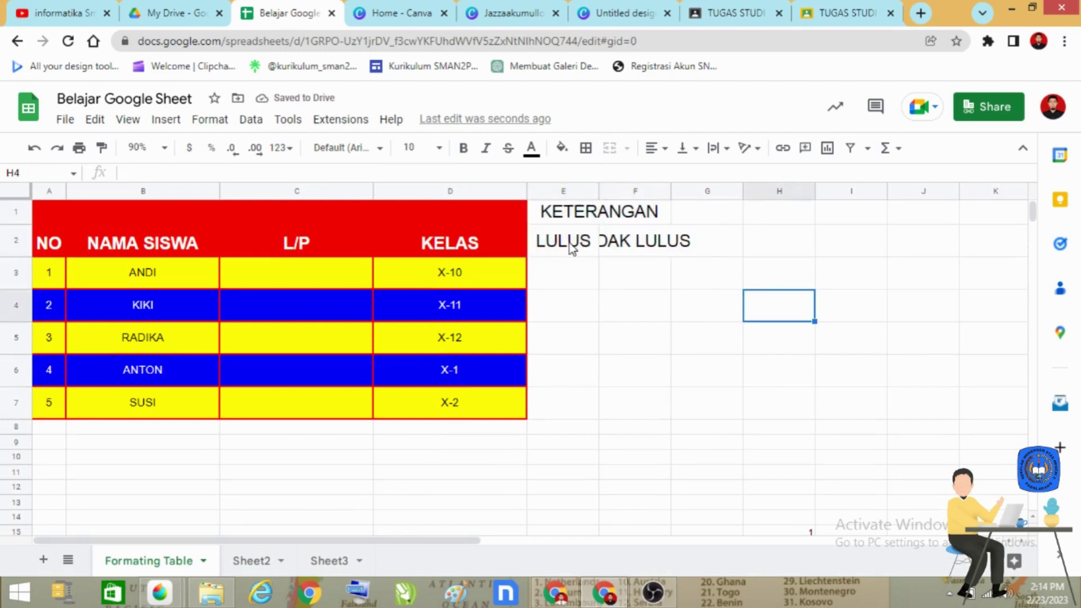
left_click(640, 246)
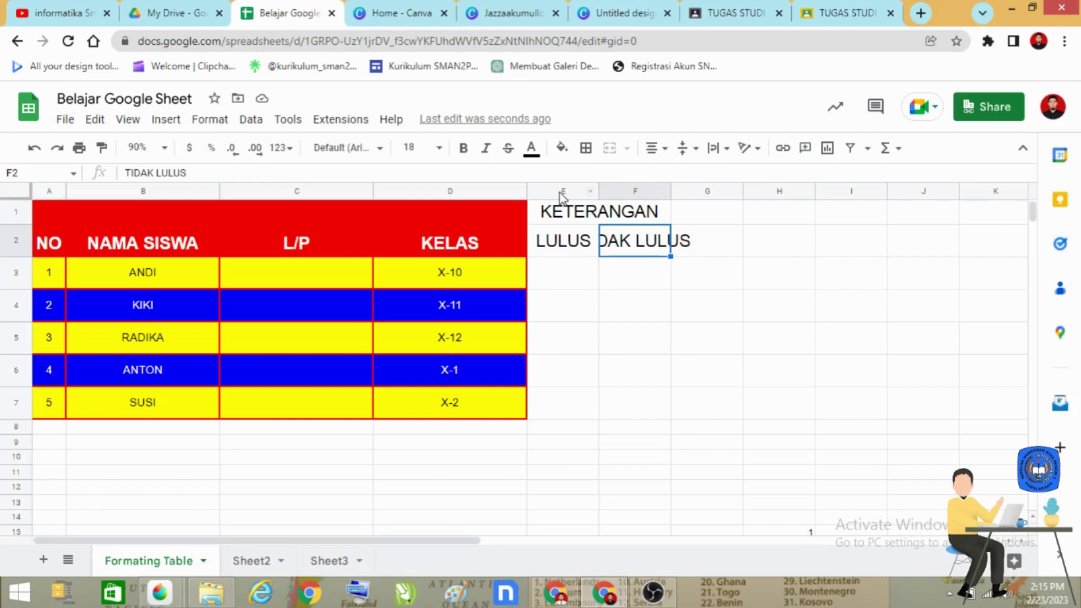
left_click(627, 302)
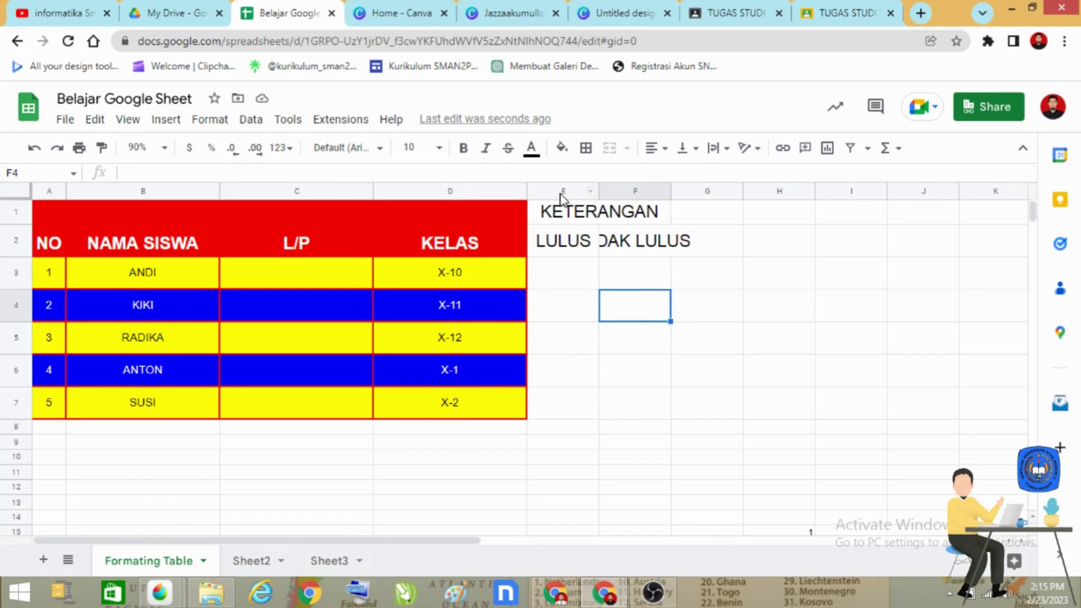
Widen columns E and F together so the TIDAK LULUS heading fits inside its cell.
left_click_drag(562, 191, 640, 193)
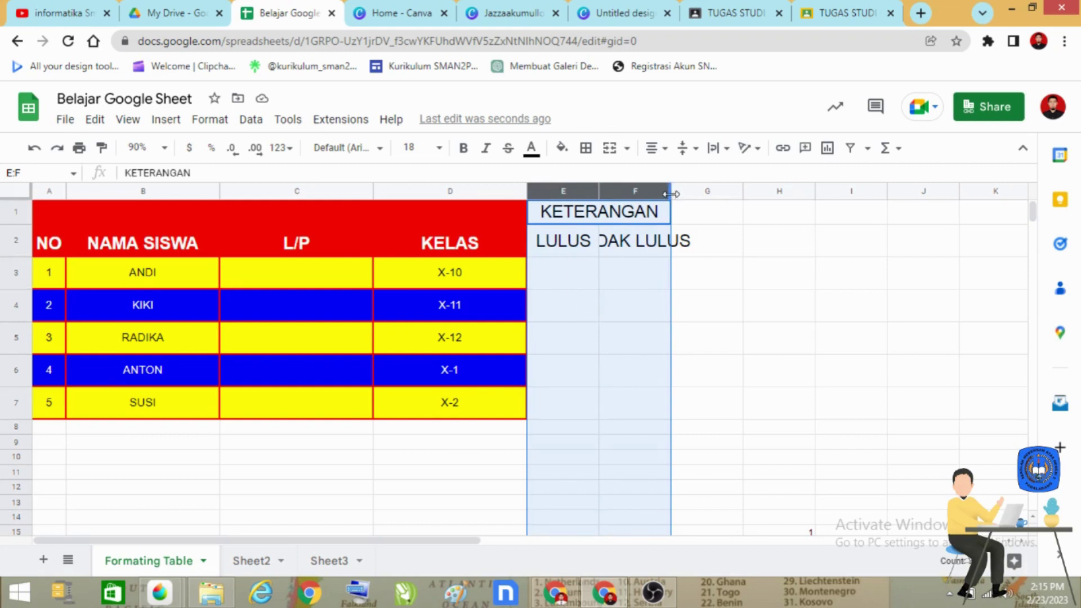
left_click_drag(670, 193, 710, 195)
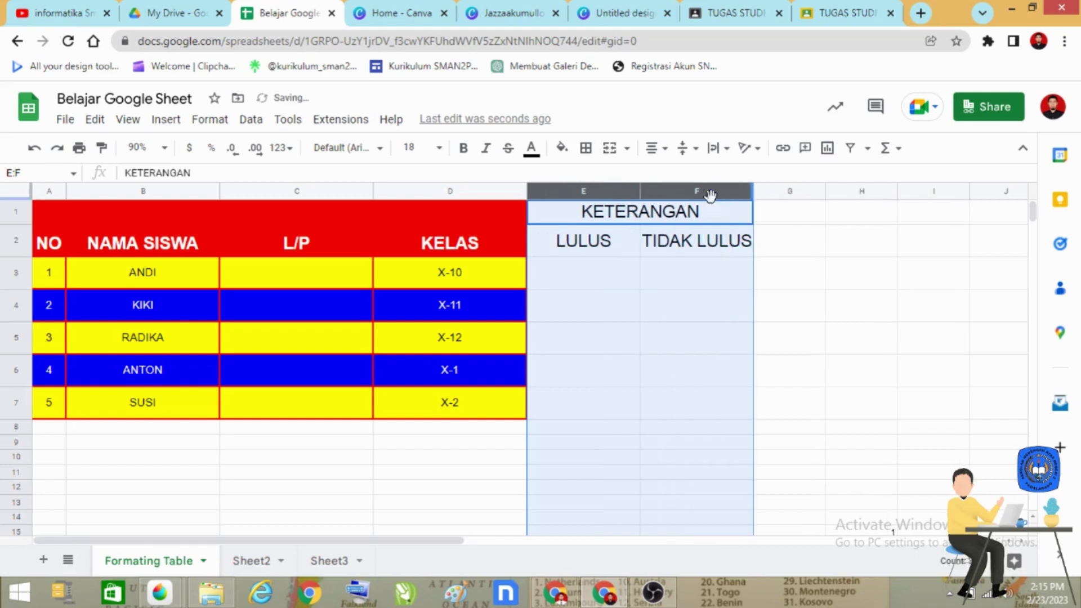
left_click(785, 310)
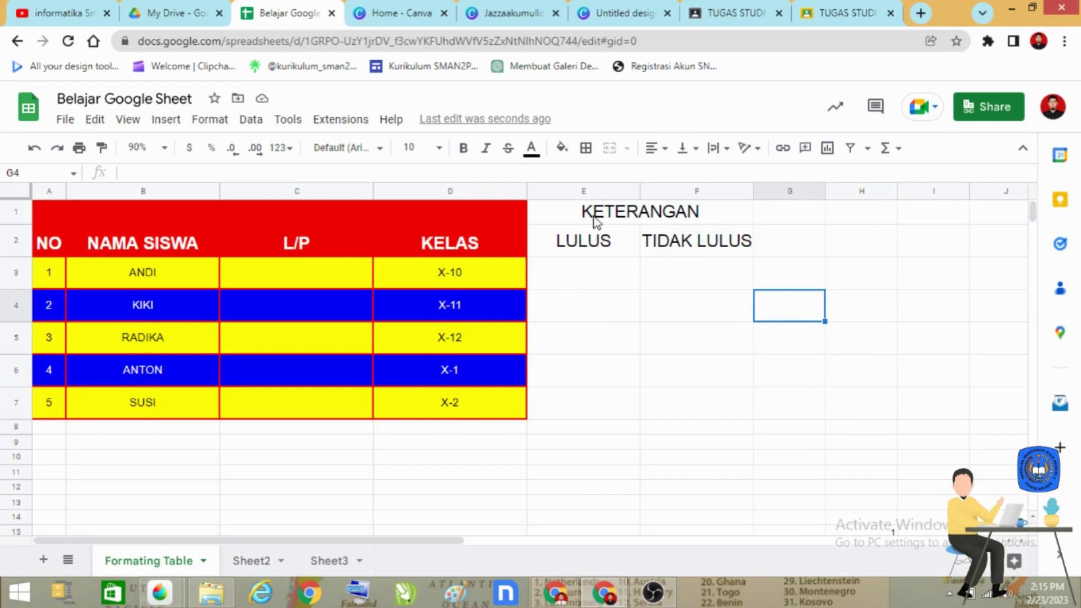
Apply red borders to all cells in E1:F7.
mouse_move(594, 214)
left_mouse_down()
mouse_move(656, 237)
mouse_move(664, 414)
left_mouse_up()
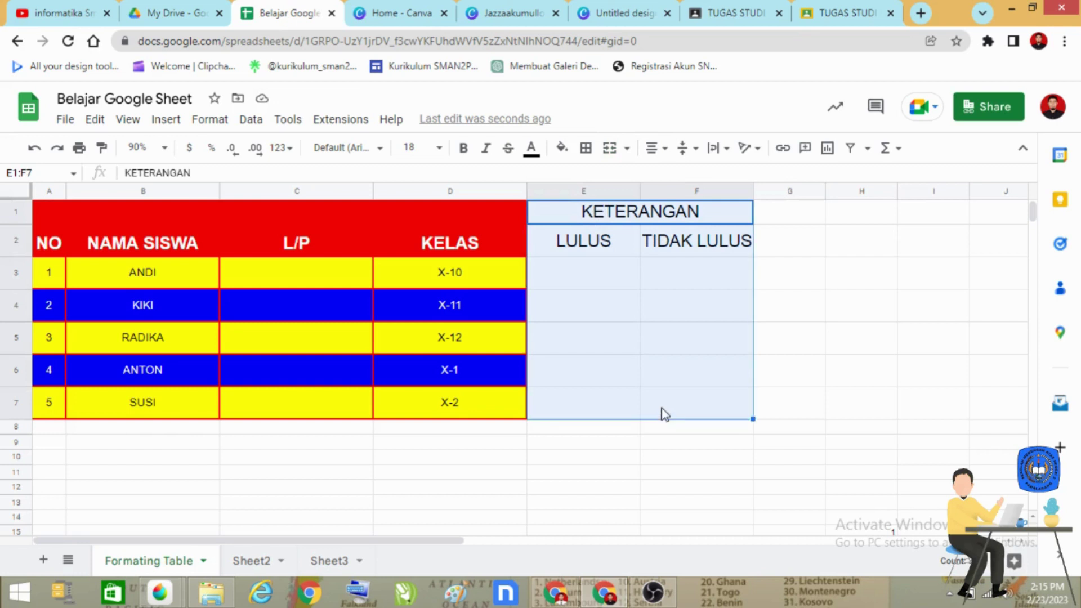
left_click(586, 157)
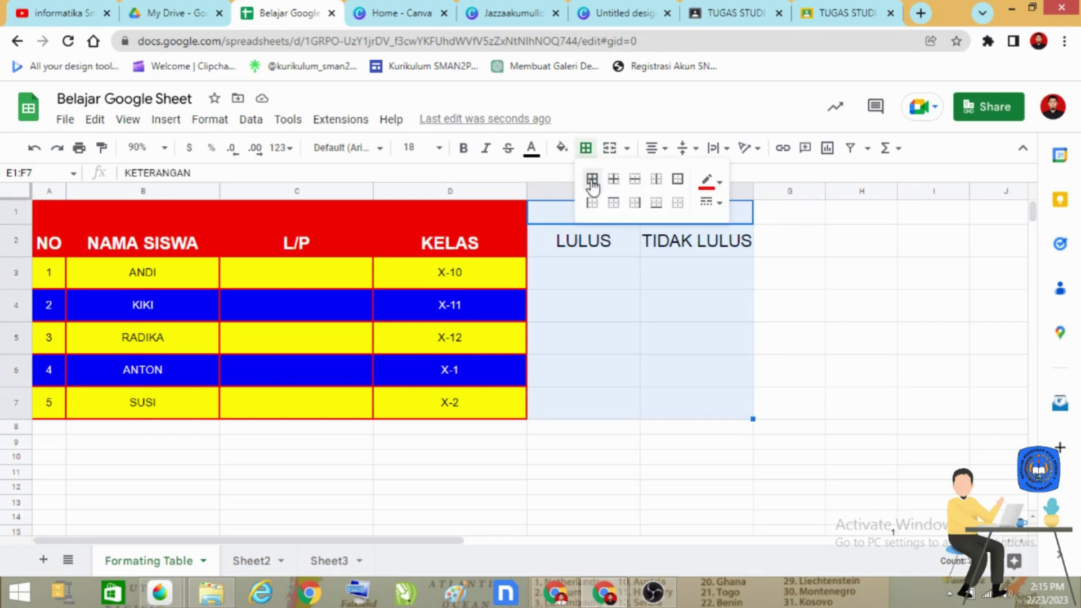
left_click(592, 180)
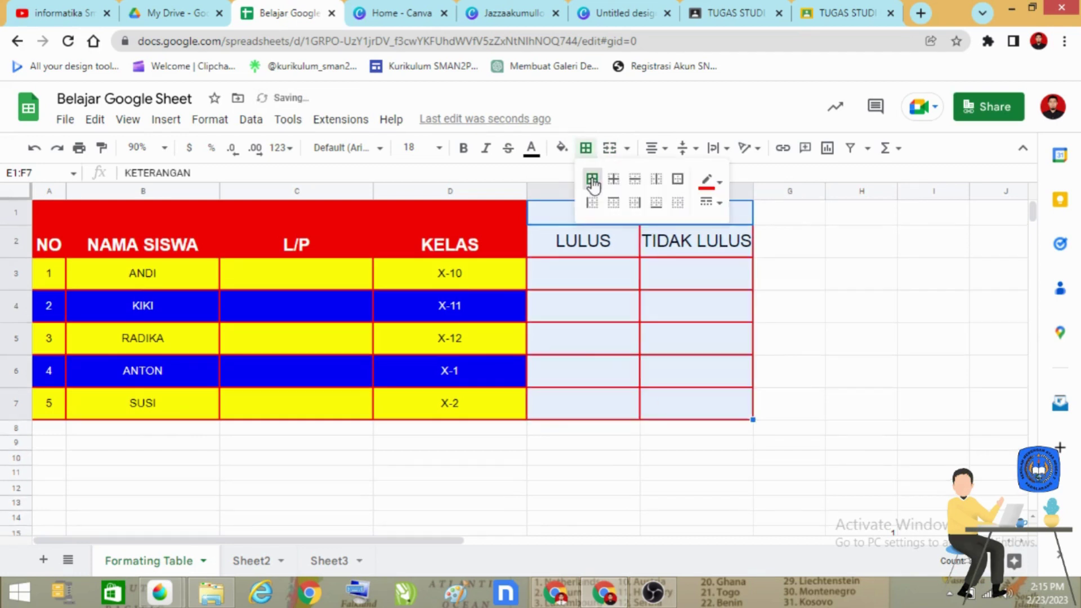
left_click(611, 435)
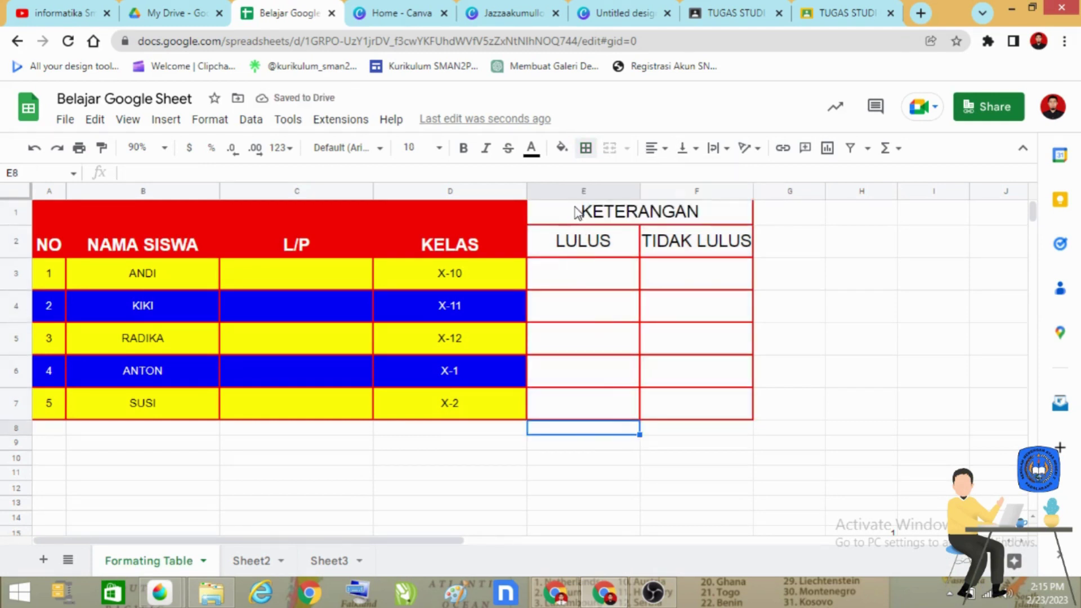
Fill the merged KETERANGAN heading cell with red.
left_click_drag(575, 207, 659, 241)
left_click(679, 216)
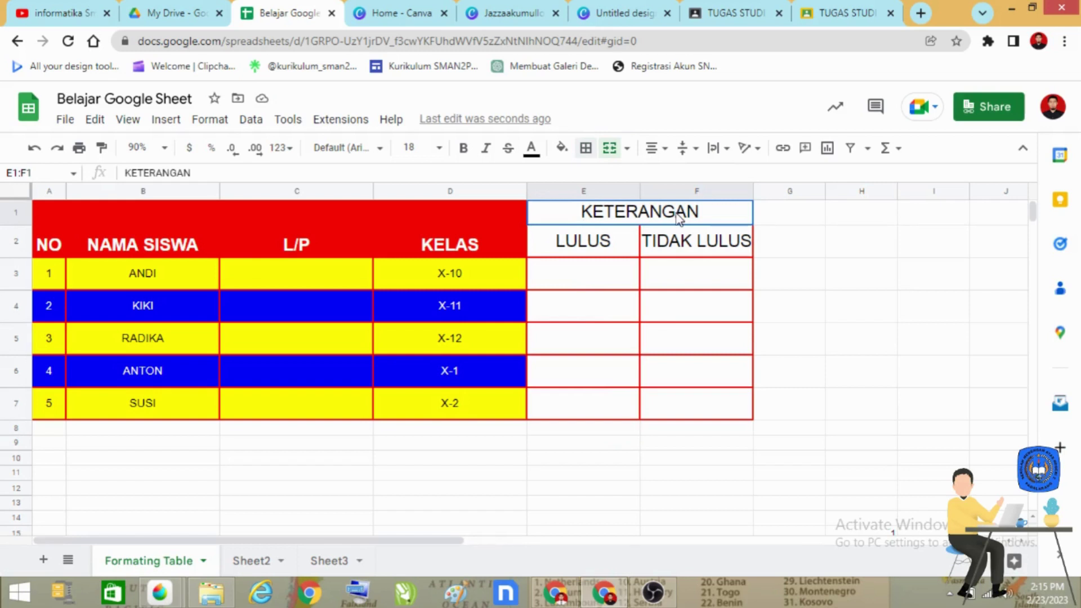
left_click(562, 149)
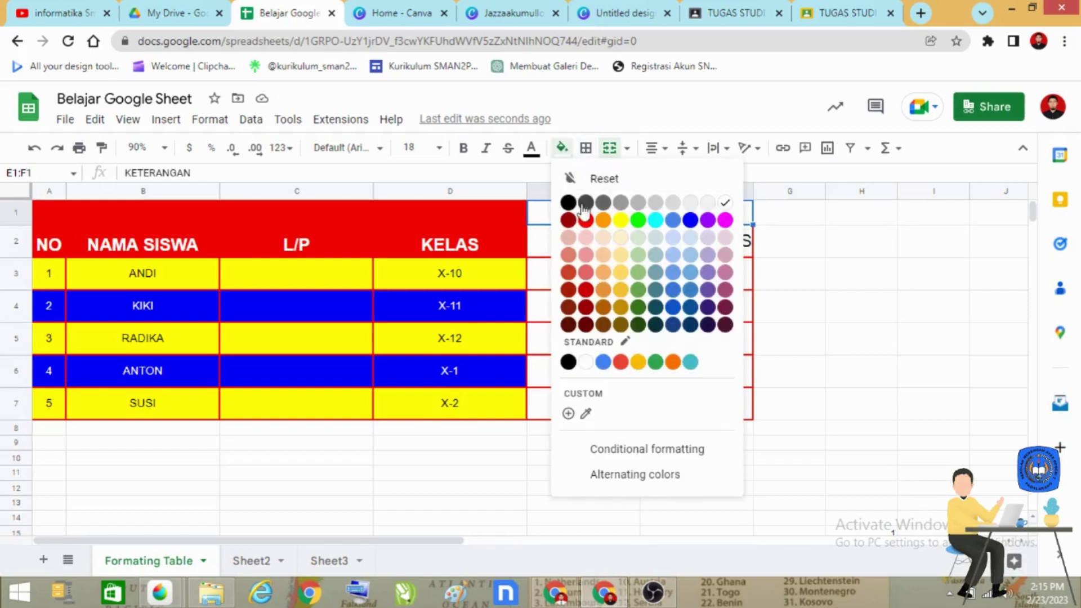
left_click(586, 221)
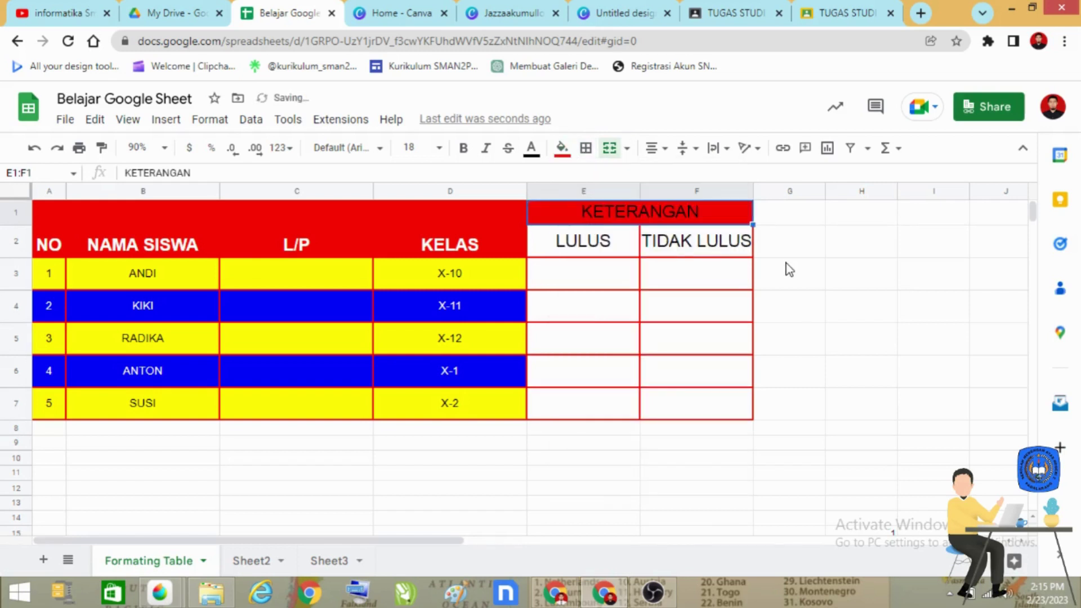
Fill the LULUS heading cell with green and the TIDAK LULUS heading cell with cyan.
left_click(609, 249)
left_click(562, 149)
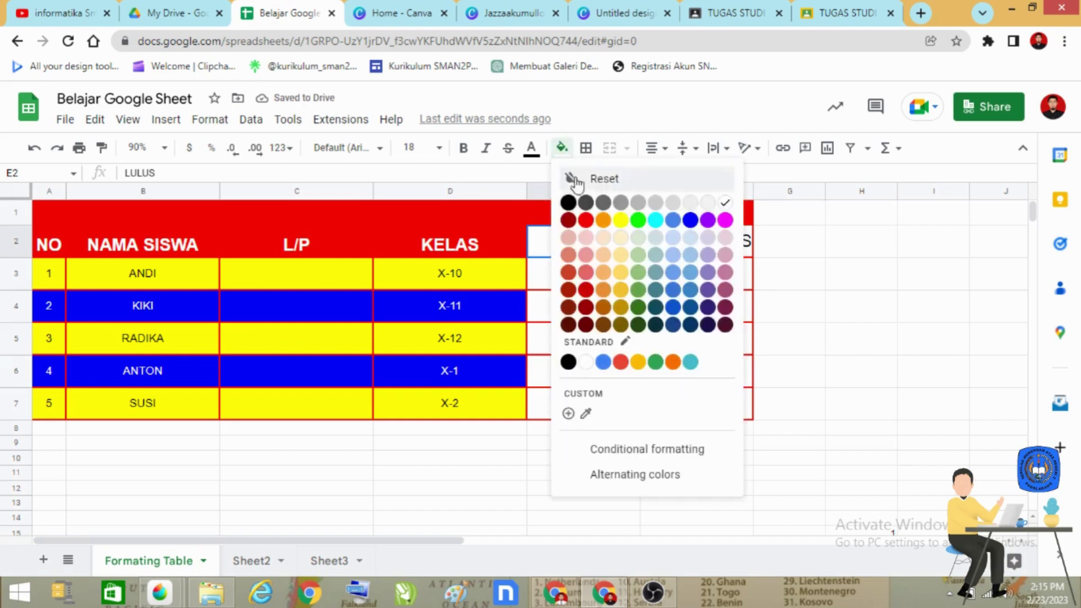
left_click(637, 221)
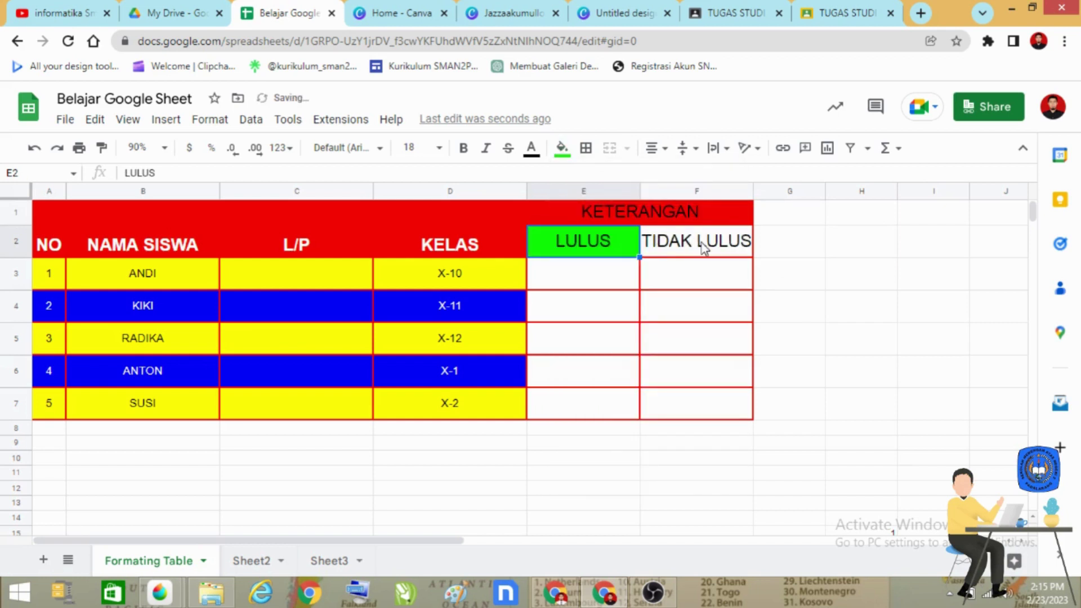
left_click(694, 244)
left_click(562, 149)
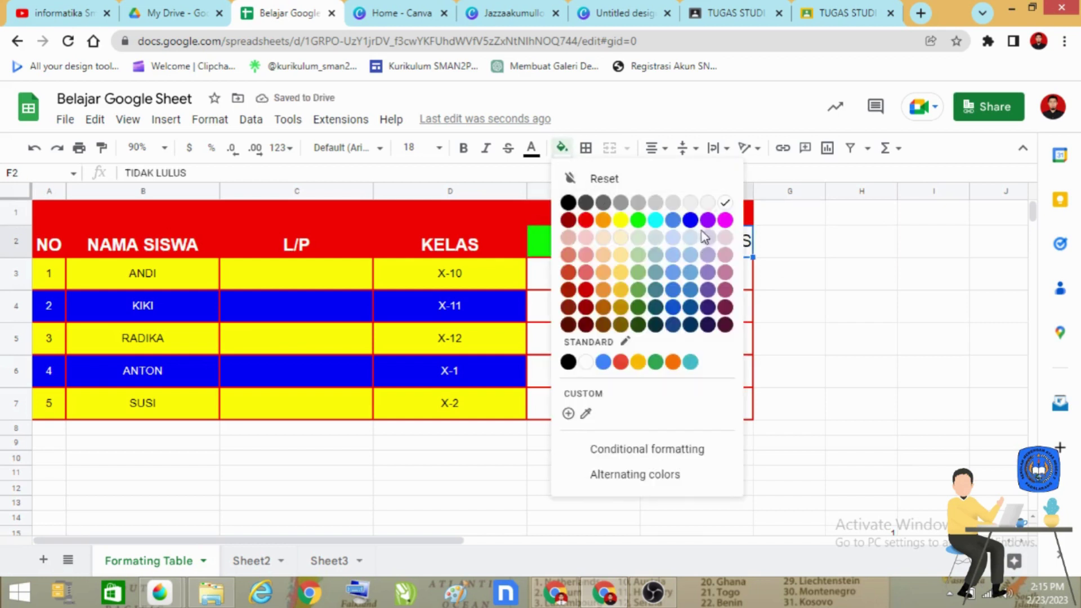
left_click(656, 222)
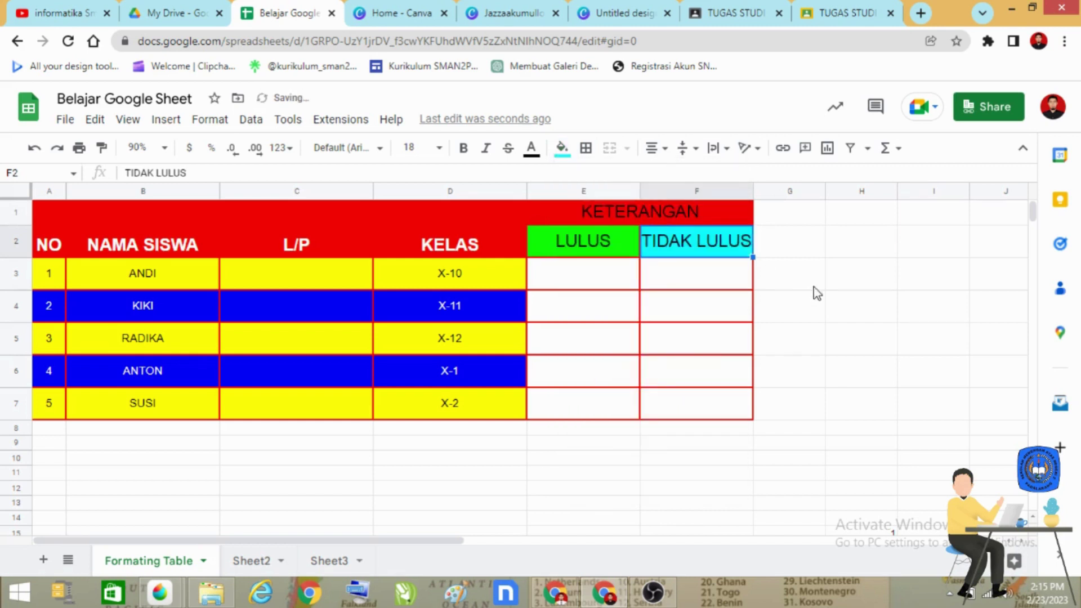
left_click(814, 287)
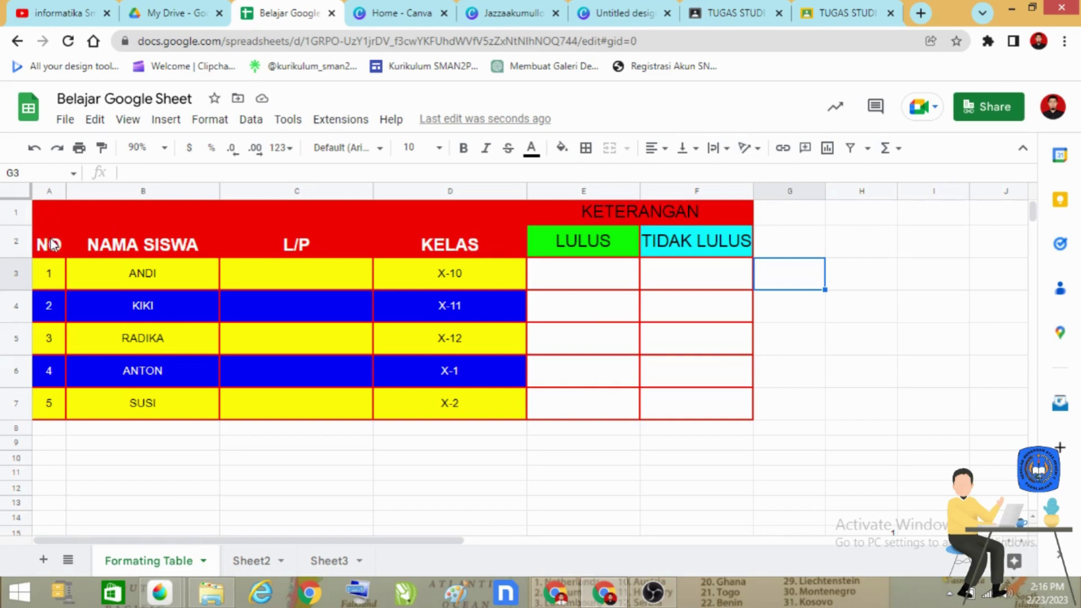
Set the vertical alignment of the NO, NAMA SISWA, L/P and KELAS headings in A1:D2 to Middle.
left_click_drag(53, 245, 417, 235)
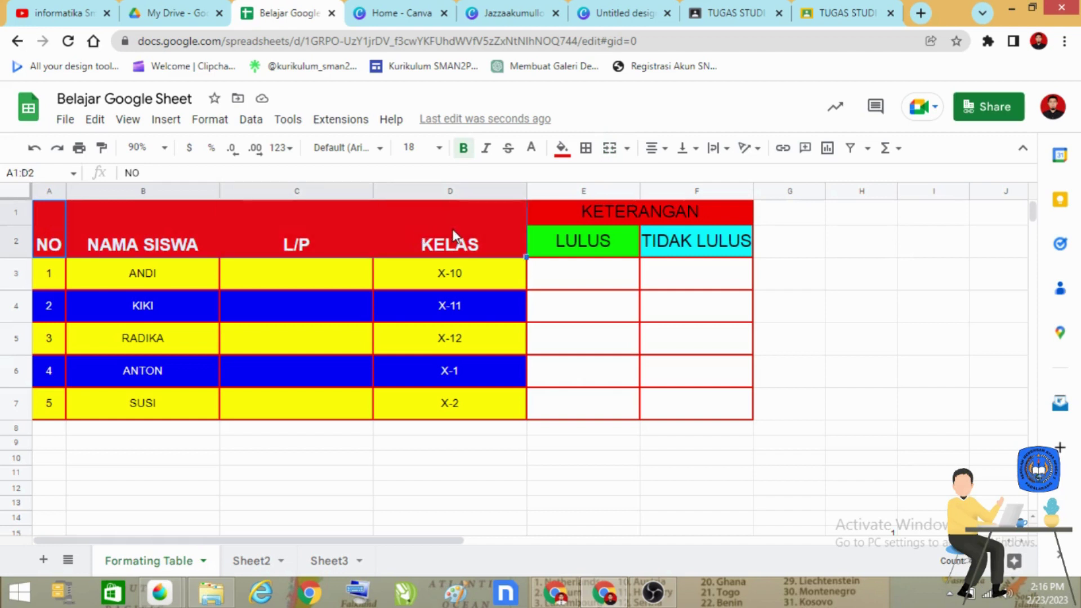
left_click(209, 122)
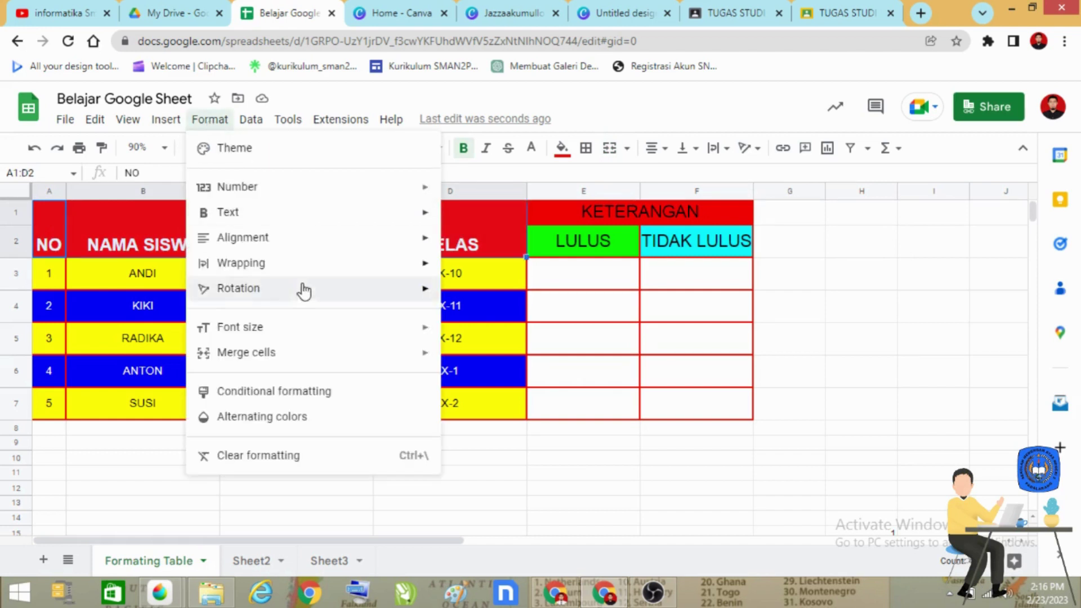
mouse_move(329, 236)
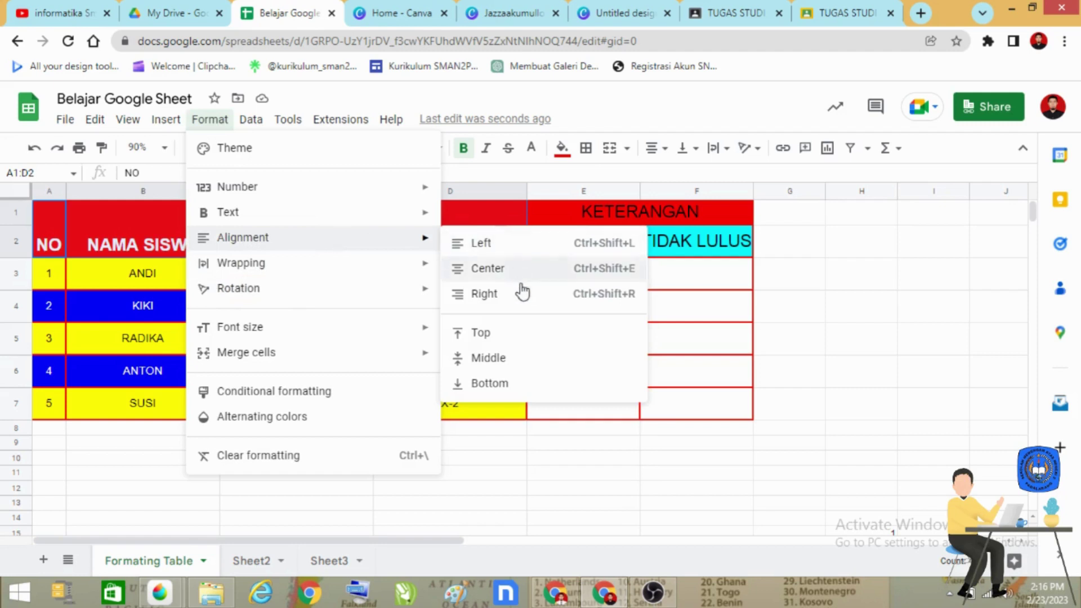
left_click(504, 360)
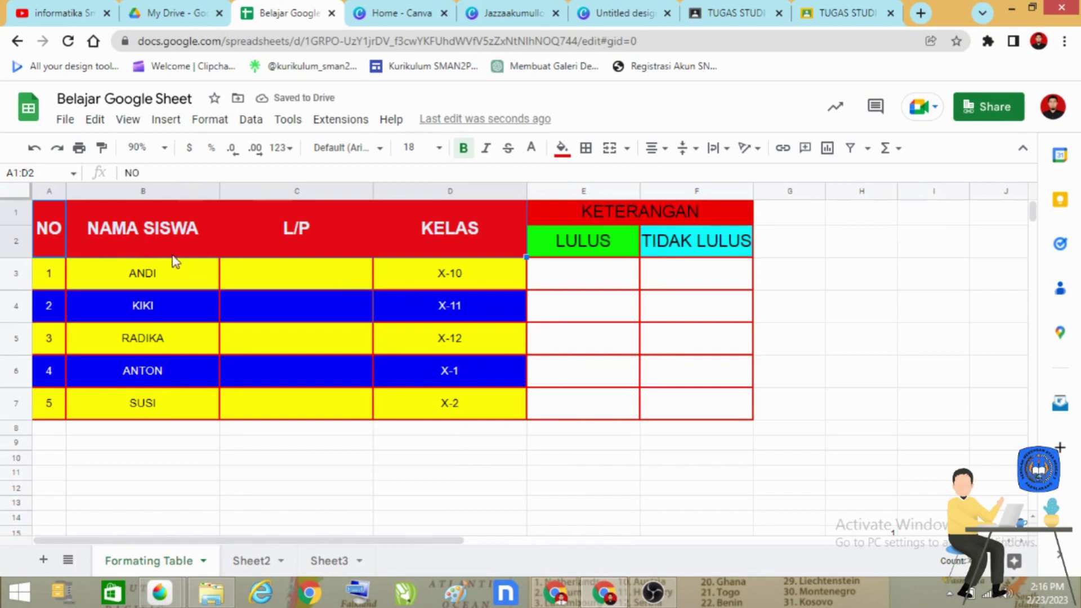
Fill the L/P column in C3:C7 with L, P, L, L and P.
left_click(328, 280)
type("L")
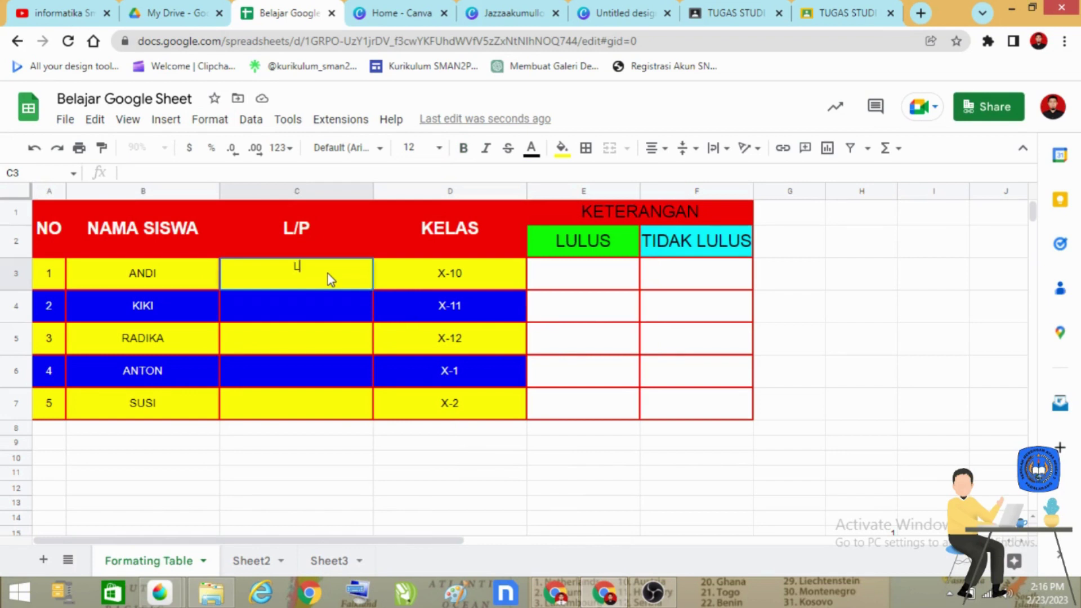
key("Return")
type("P")
key("Return")
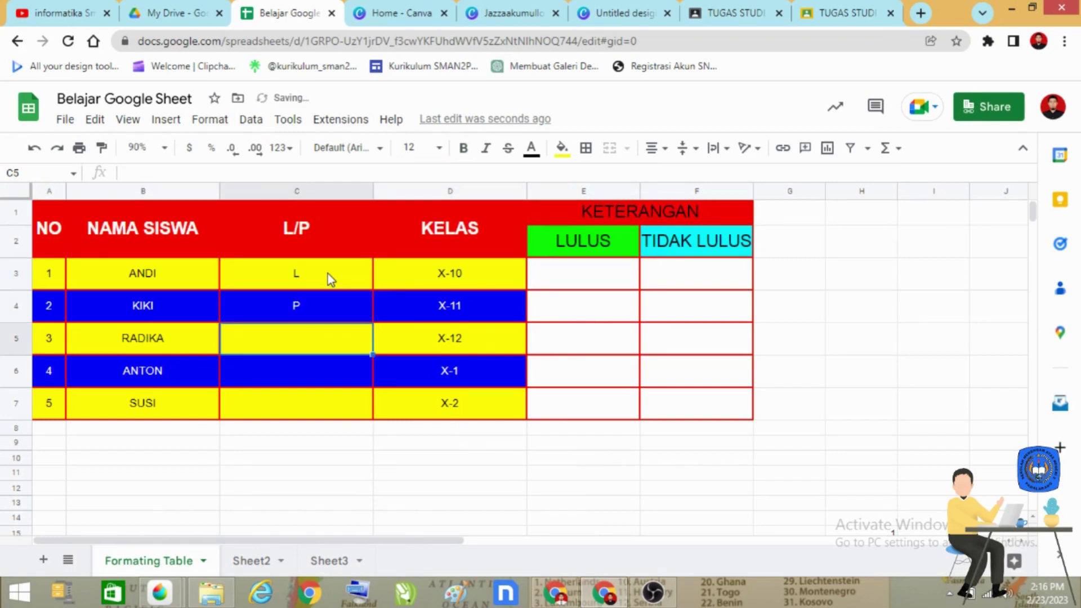
type("L")
key("Return")
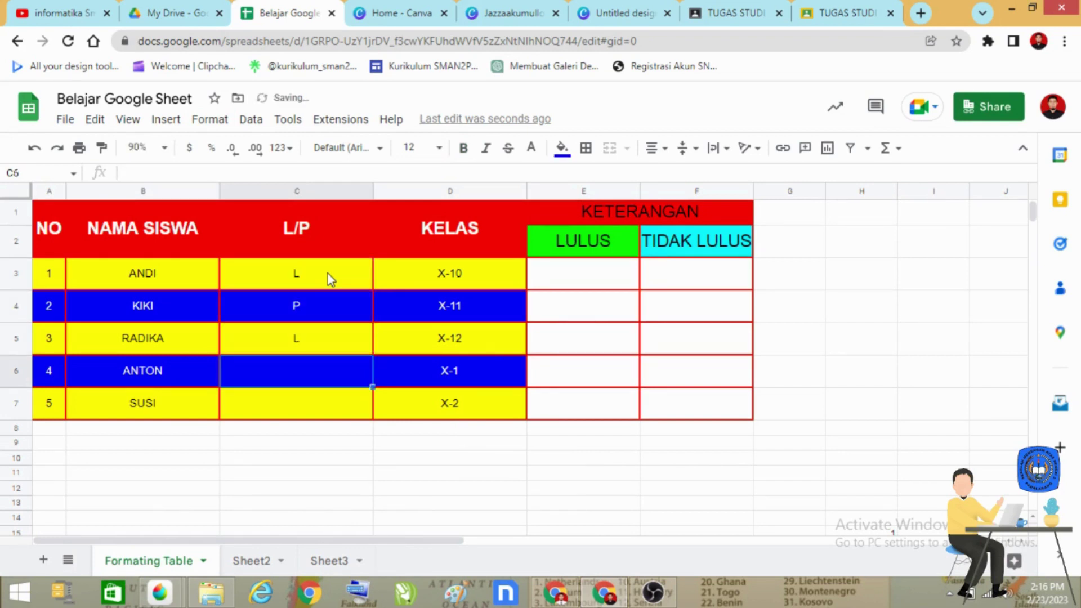
type("L")
key("Return")
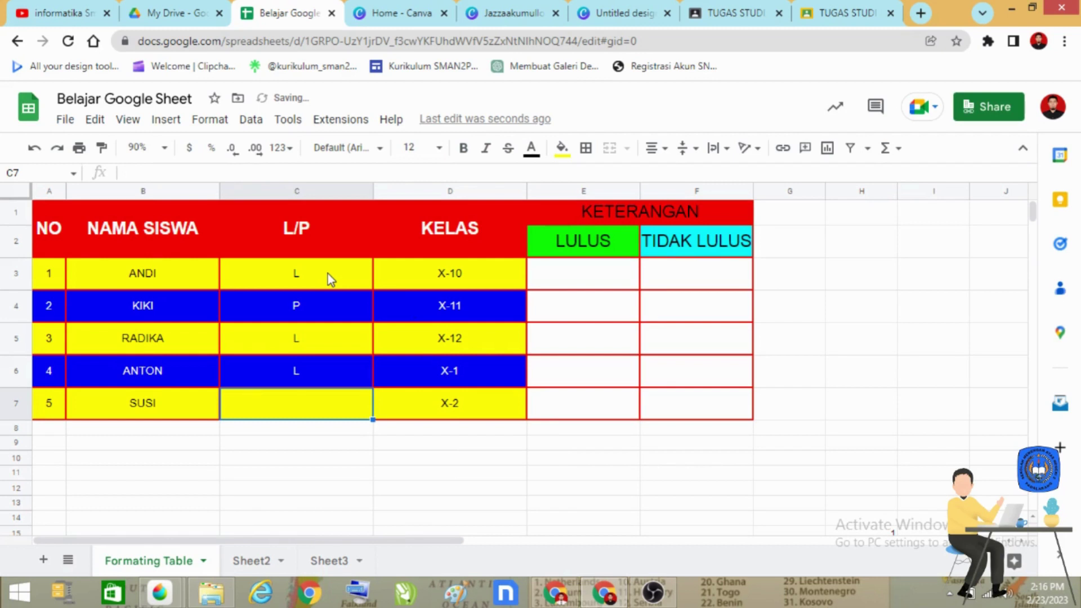
type("P")
left_click(519, 420)
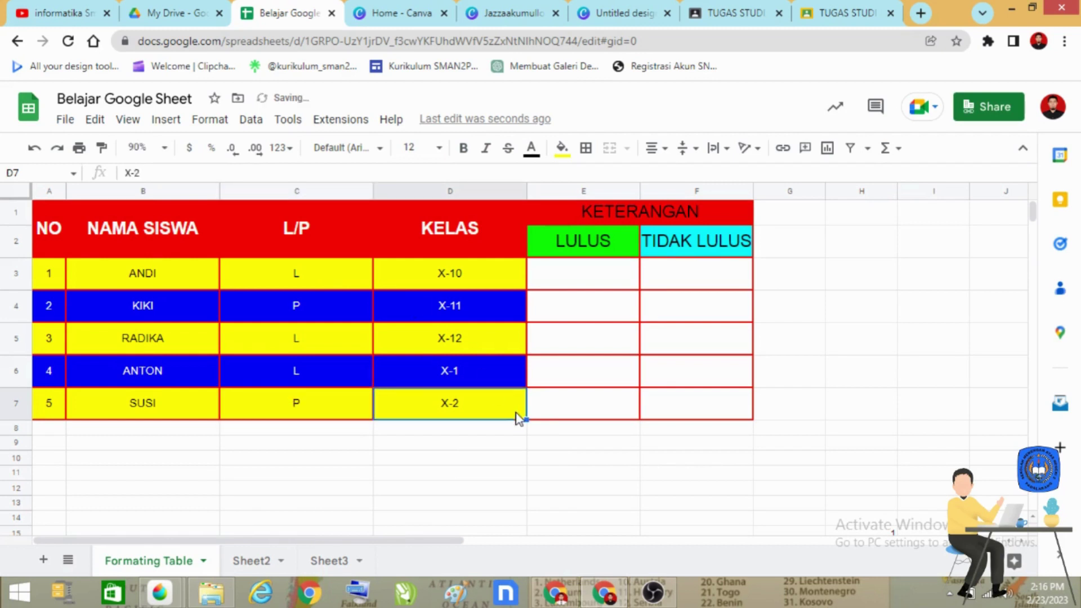
Enter a V mark under LULUS in E3, E5 and E6 and under TIDAK LULUS in F4 and F7.
left_click(612, 272)
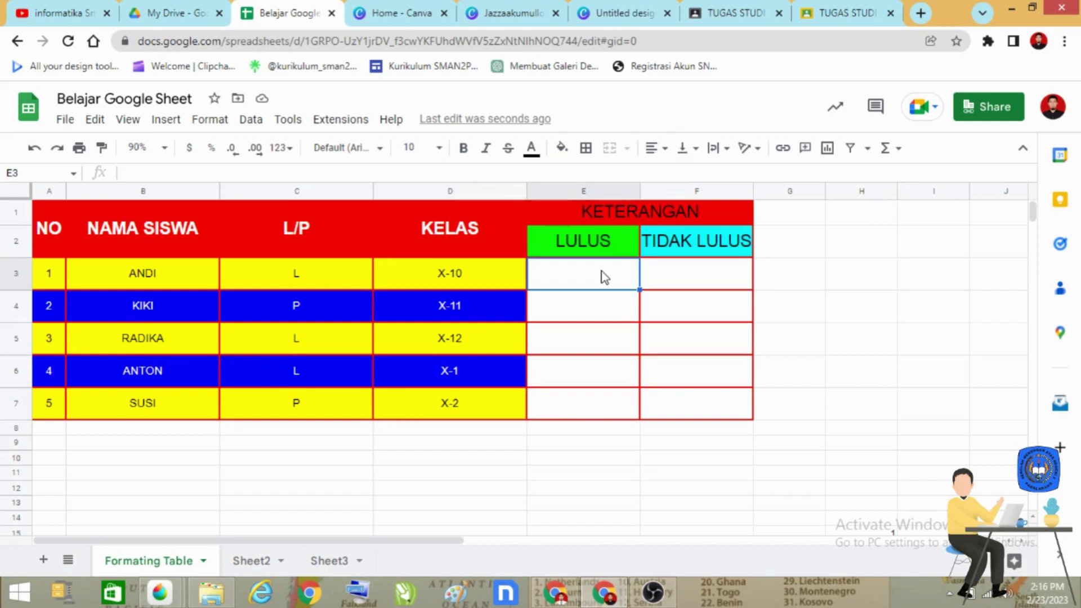
type("v")
key("Return")
key("Right")
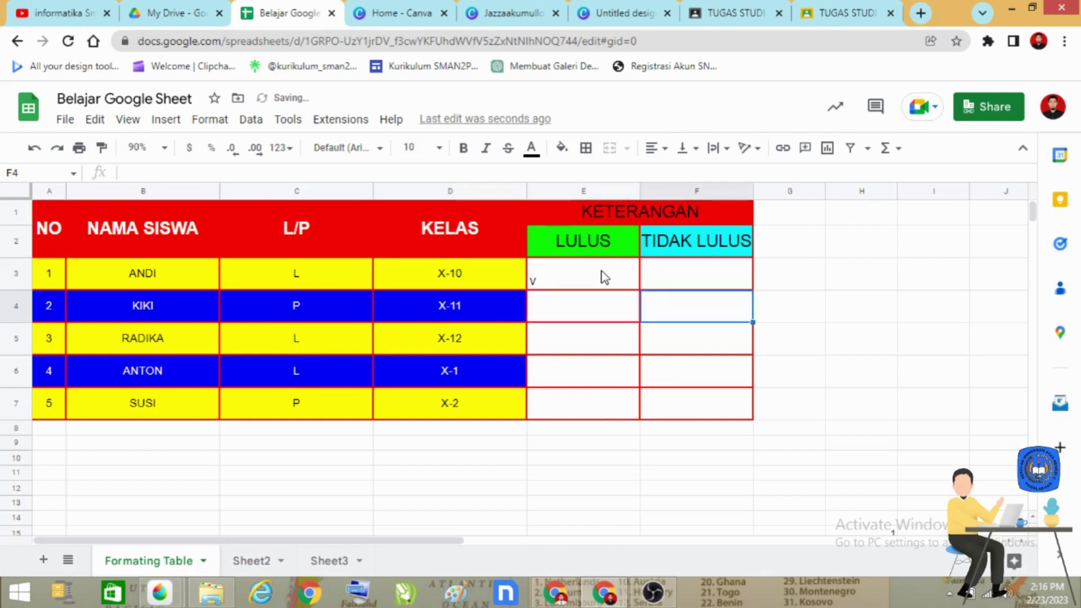
type("v")
key("Return")
key("Left")
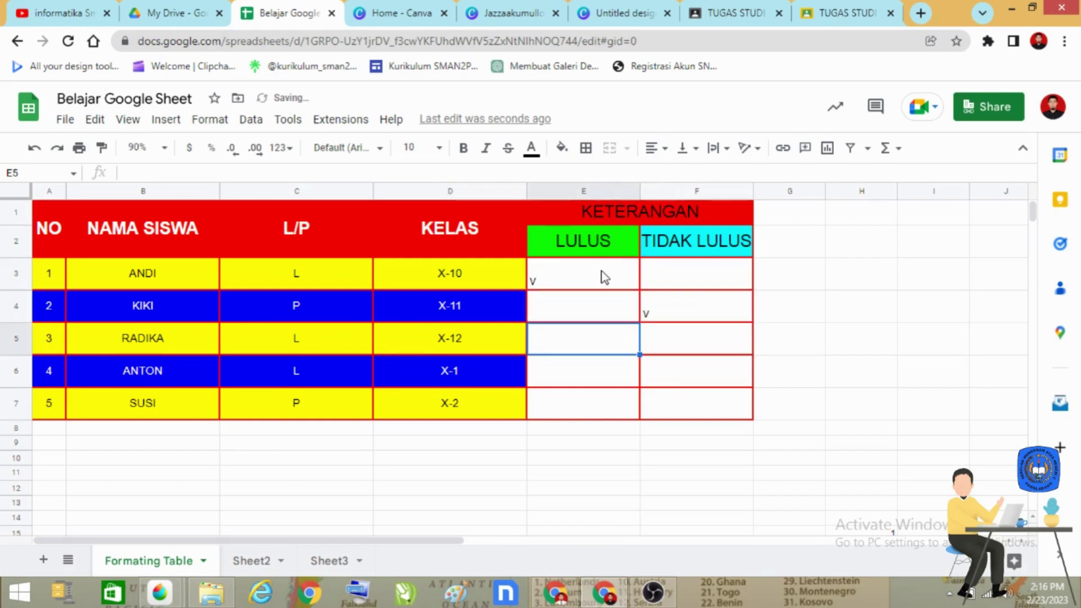
type("v")
key("Return")
type("v")
key("Return")
key("Right")
type("v")
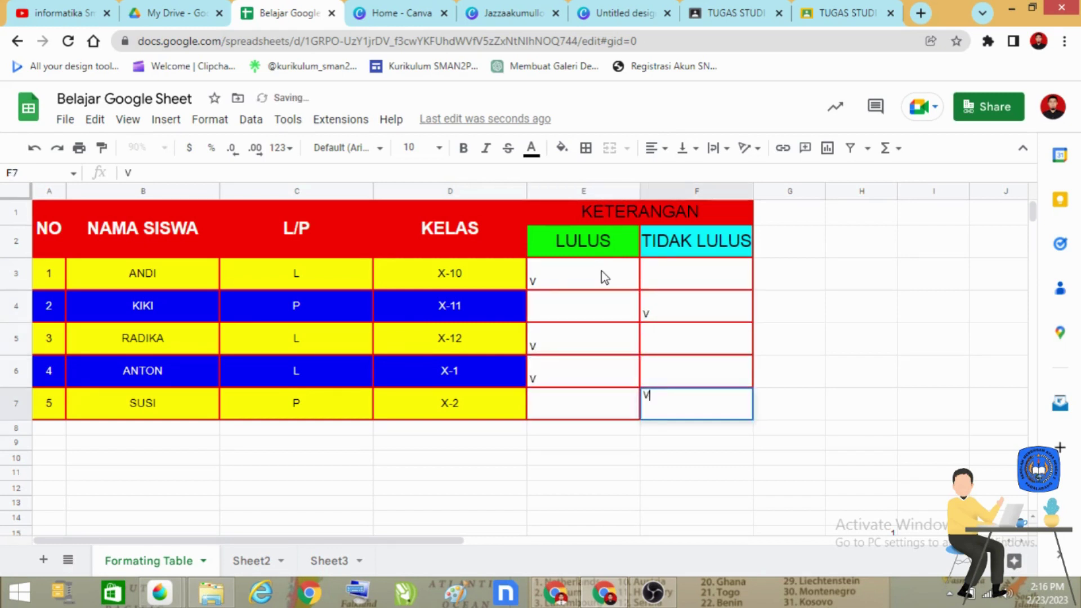
left_click(786, 443)
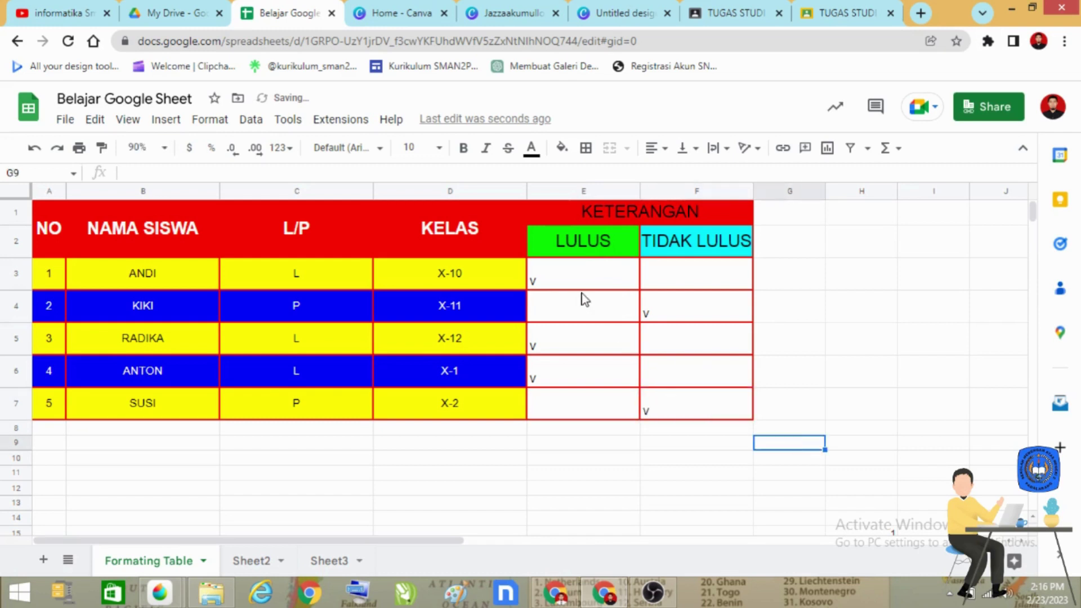
Set the vertical alignment of the marks in E3:F7 to Middle and center them horizontally.
left_click_drag(577, 282, 707, 417)
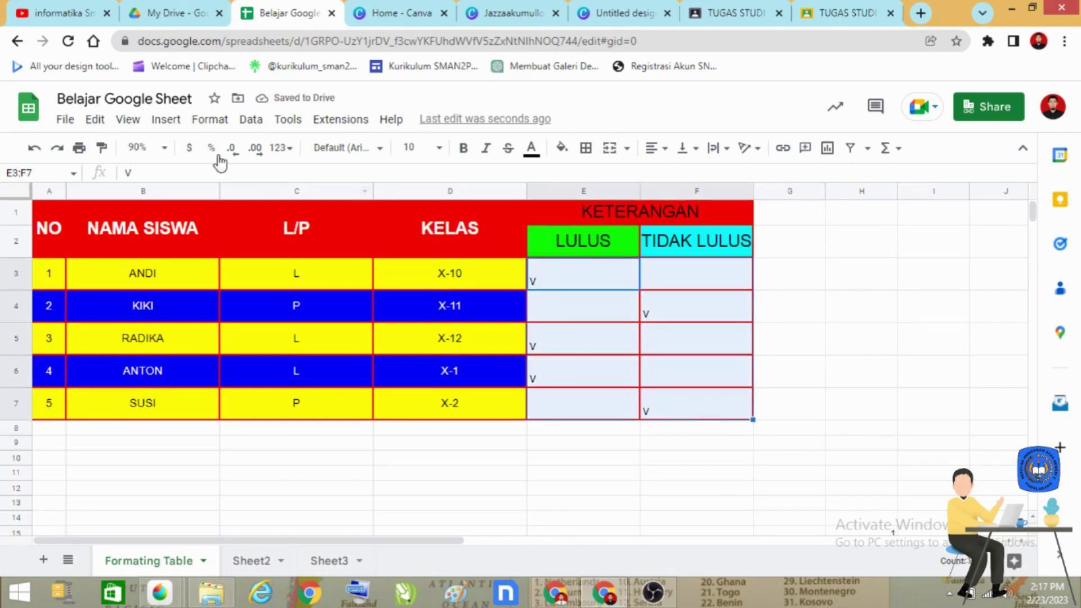
left_click(207, 124)
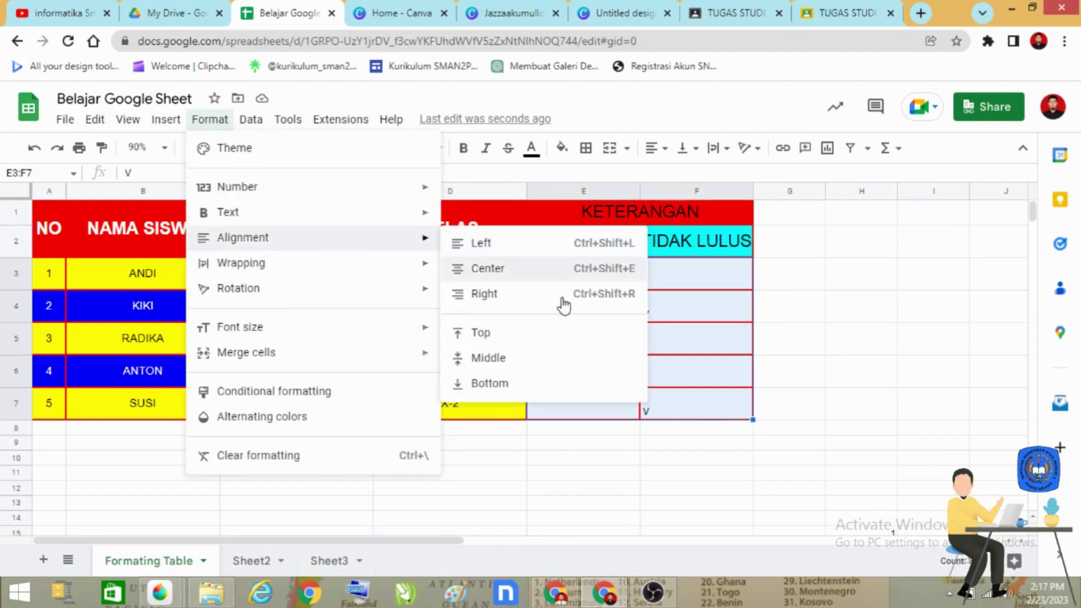
left_click(555, 368)
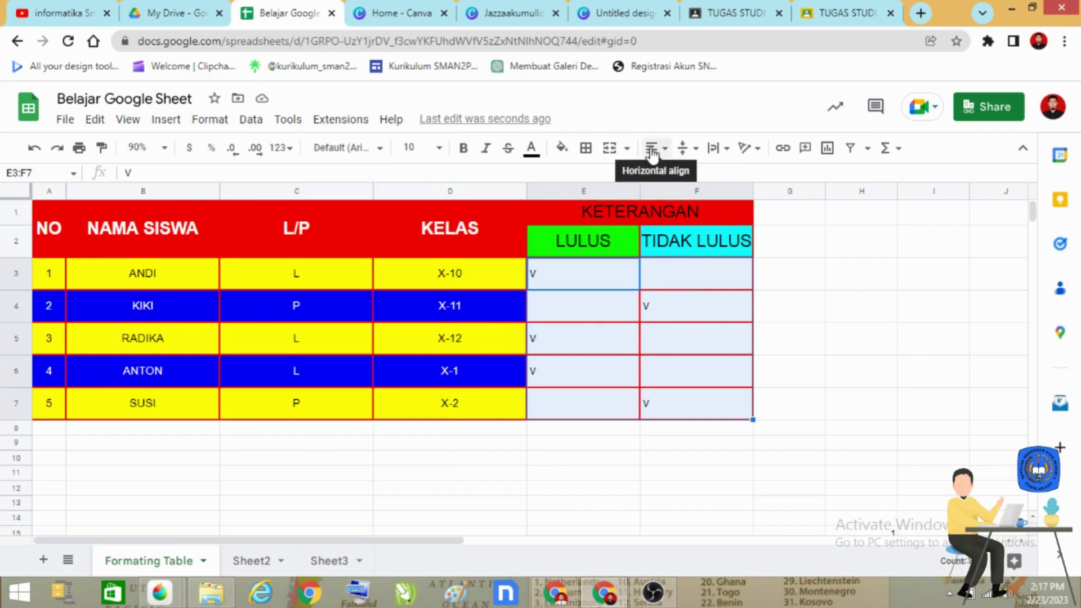
left_click(652, 151)
left_click(675, 177)
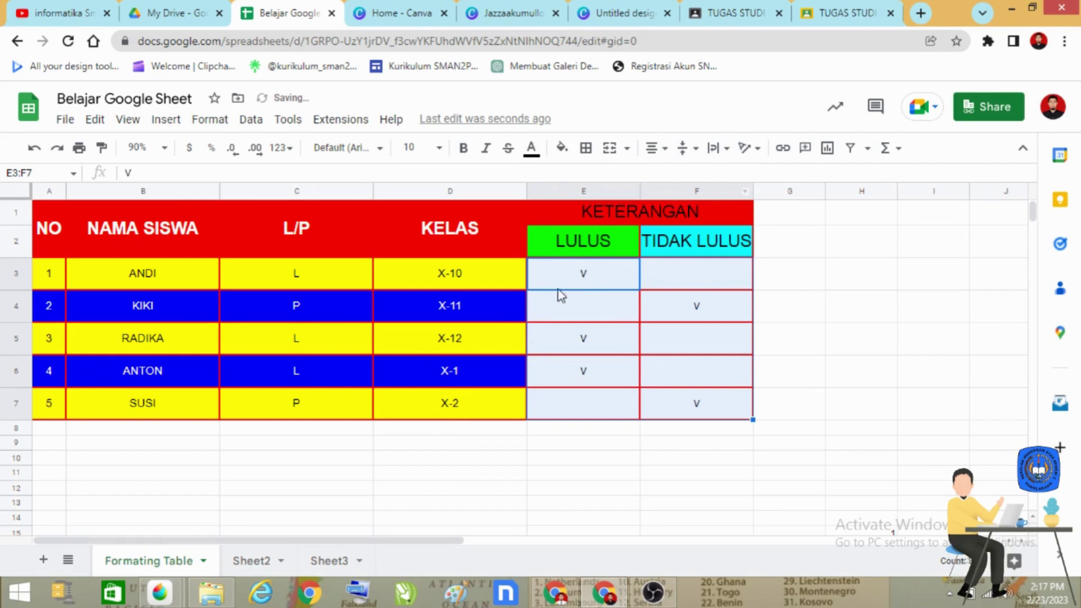
left_click(777, 445)
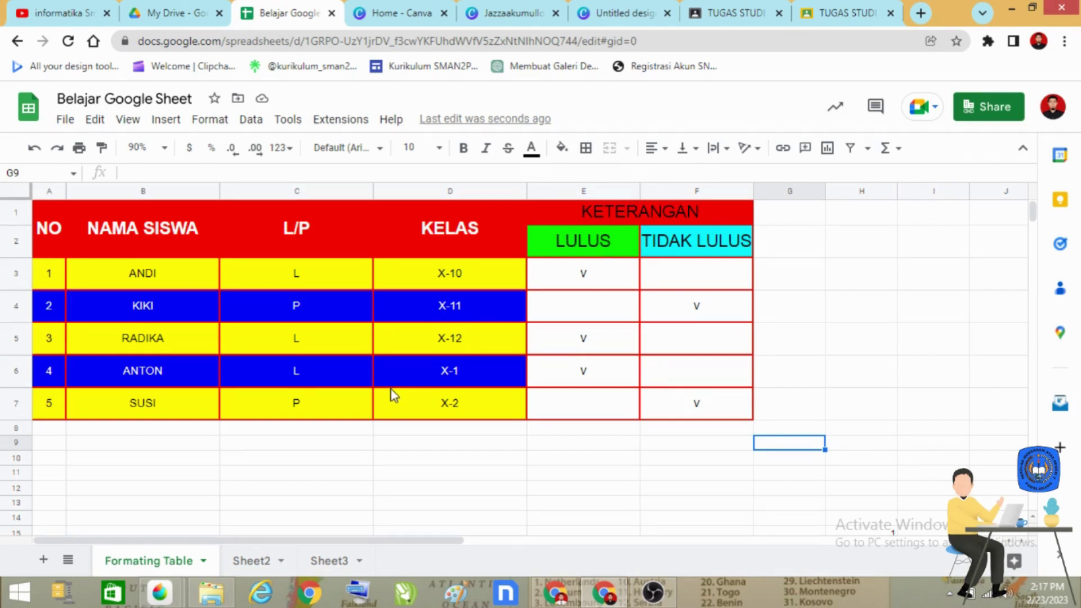
scroll(393, 395, "down", 2)
scroll(393, 396, "up", 2)
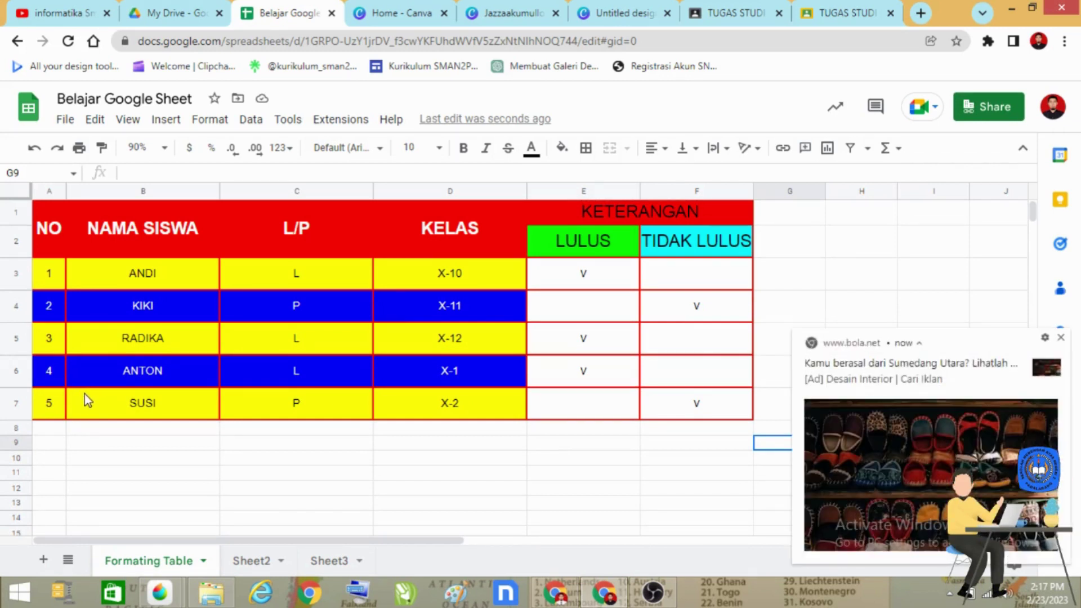
Enter the numbers 1, 2, 3 and 4 in cells I2:I5, in the empty area beside the table.
left_click(1062, 338)
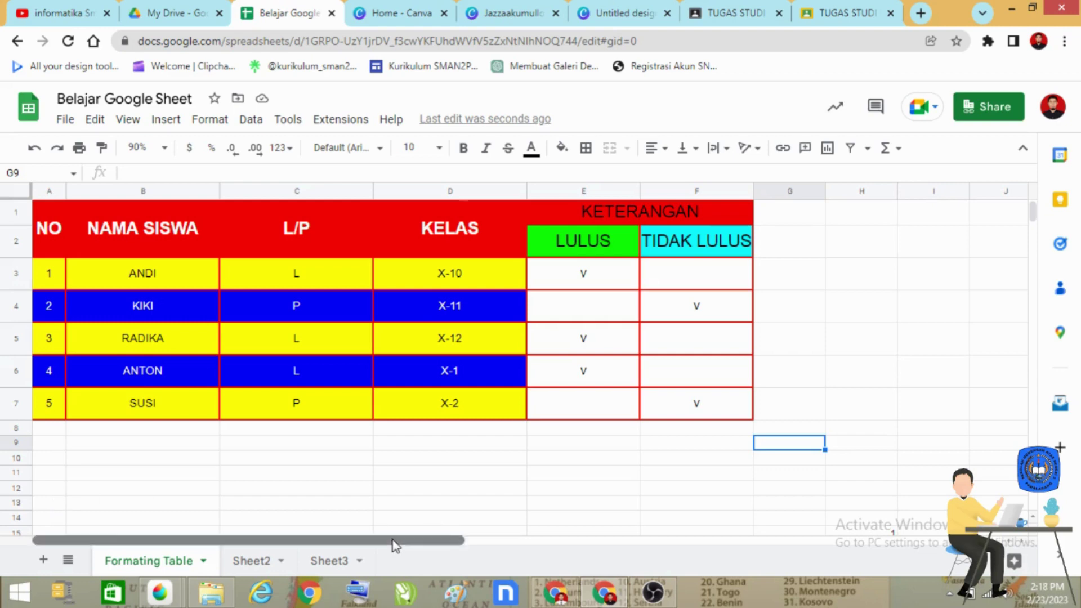
left_click_drag(398, 542, 635, 548)
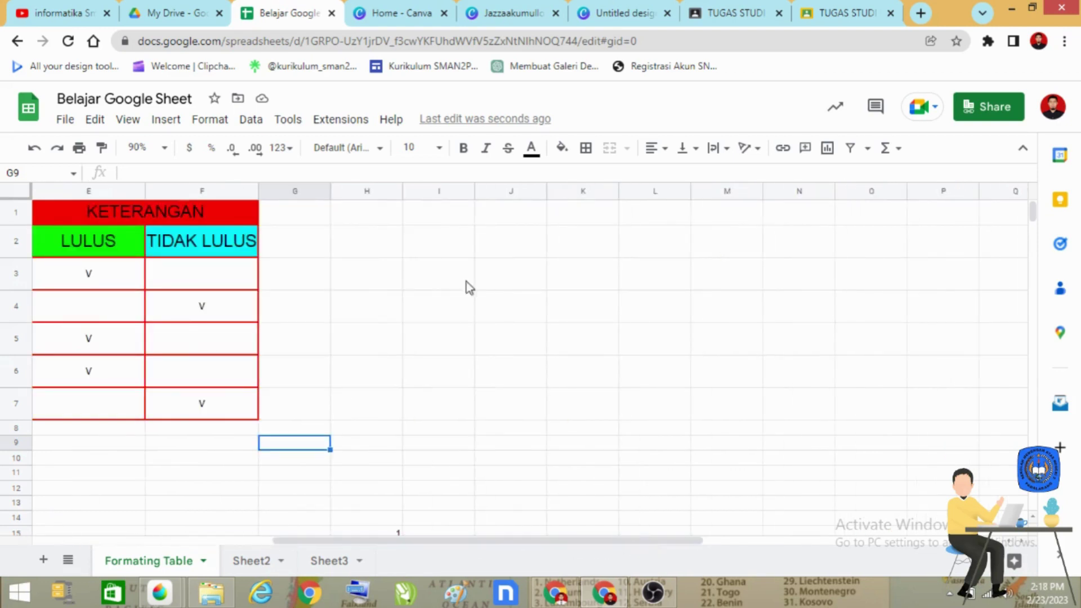
key("Right")
key("Right")
key("Up")
key("Up")
key("Up")
key("Up")
key("Up")
key("Up")
key("Up")
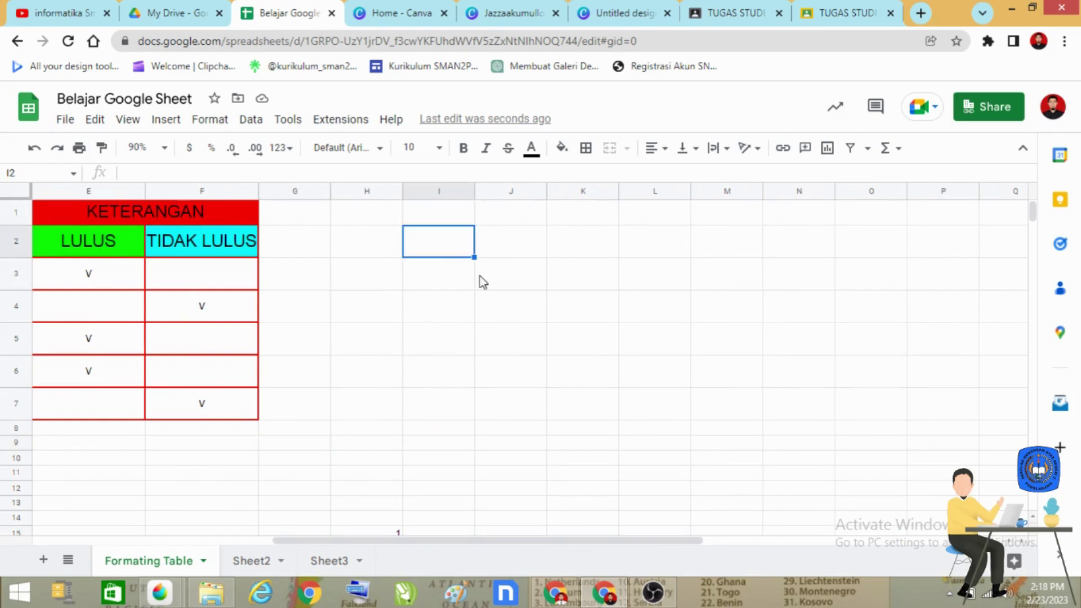
type("1")
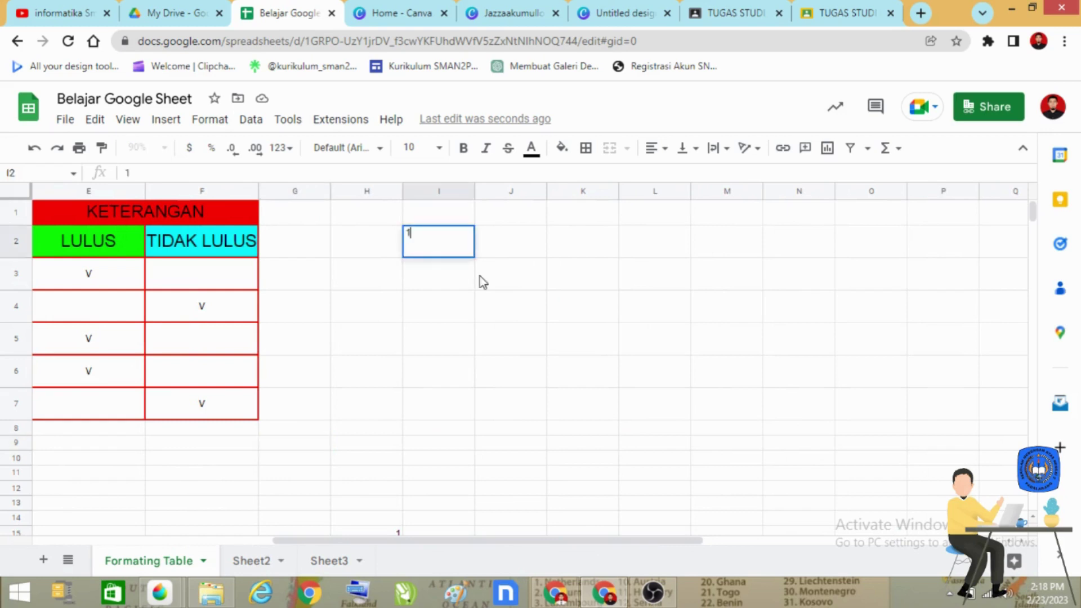
key("Return")
type("2")
key("Return")
type("3")
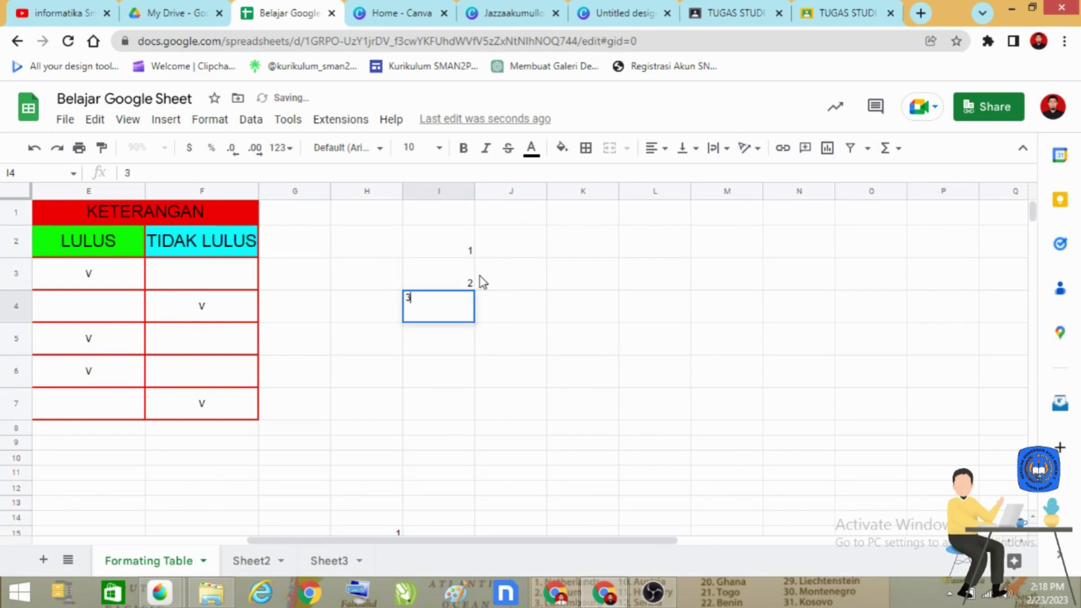
key("Return")
type("4")
key("Return")
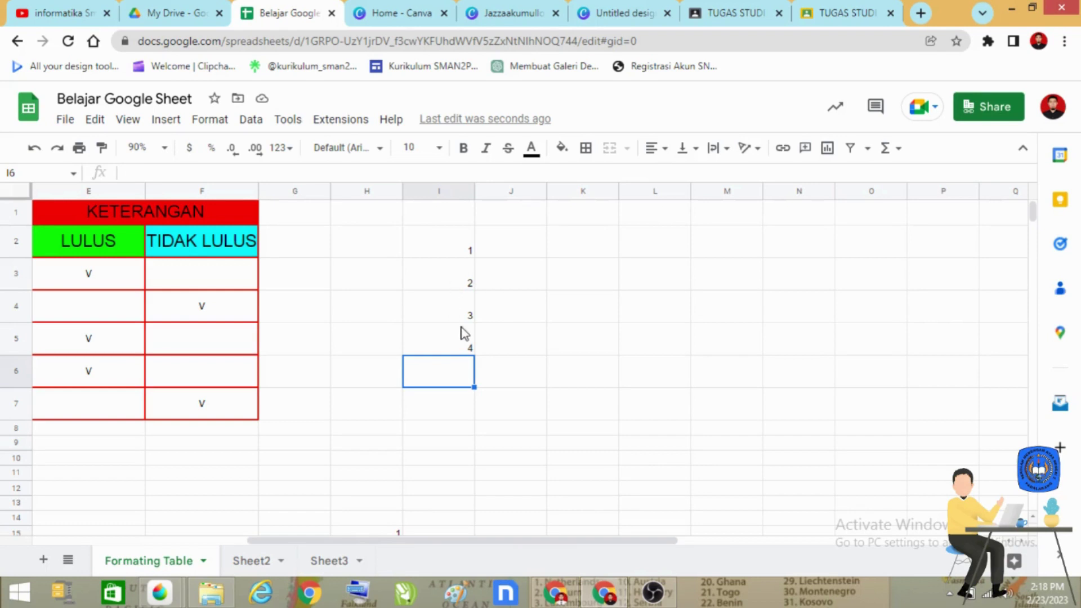
Clear the numbers 3 and 4 from cells I4:I5.
left_click_drag(471, 313, 471, 353)
key("Delete")
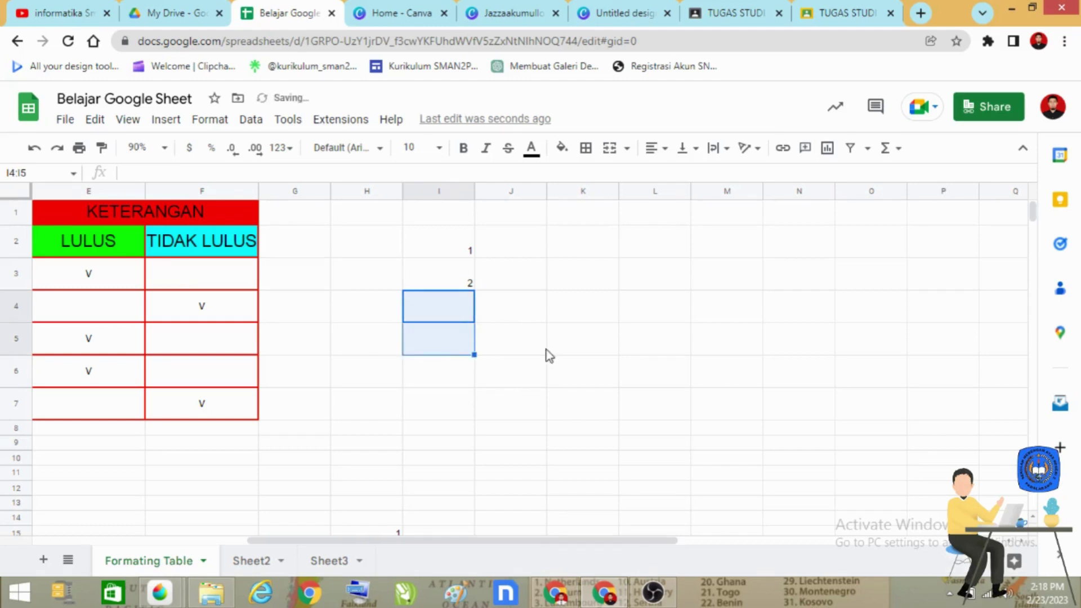
left_click(542, 349)
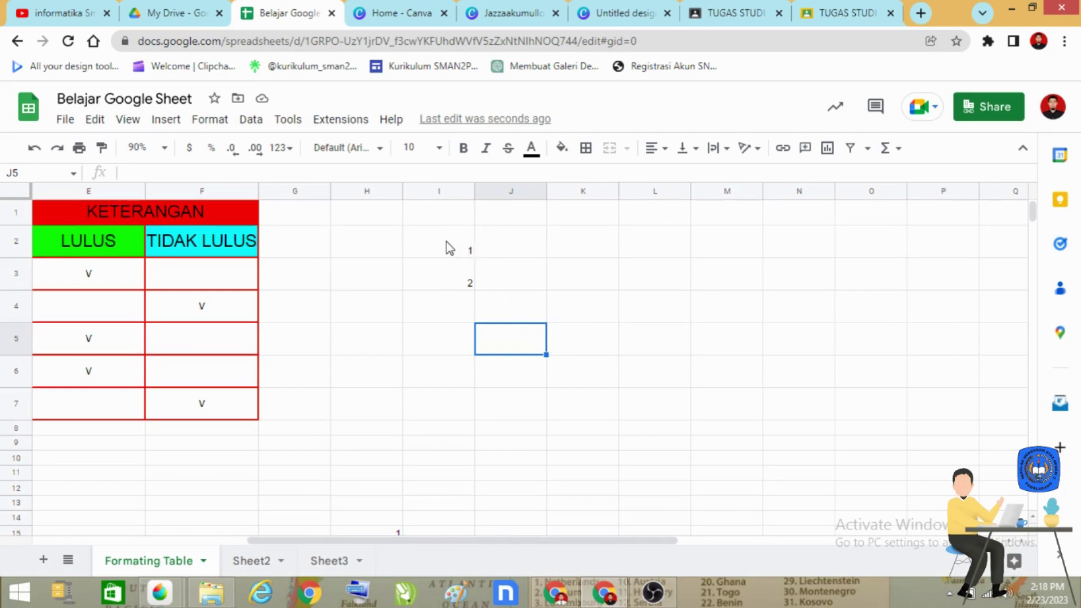
Autofill the number series from I2:I3 down to I11 and extend it further to I14.
left_click_drag(447, 243, 448, 284)
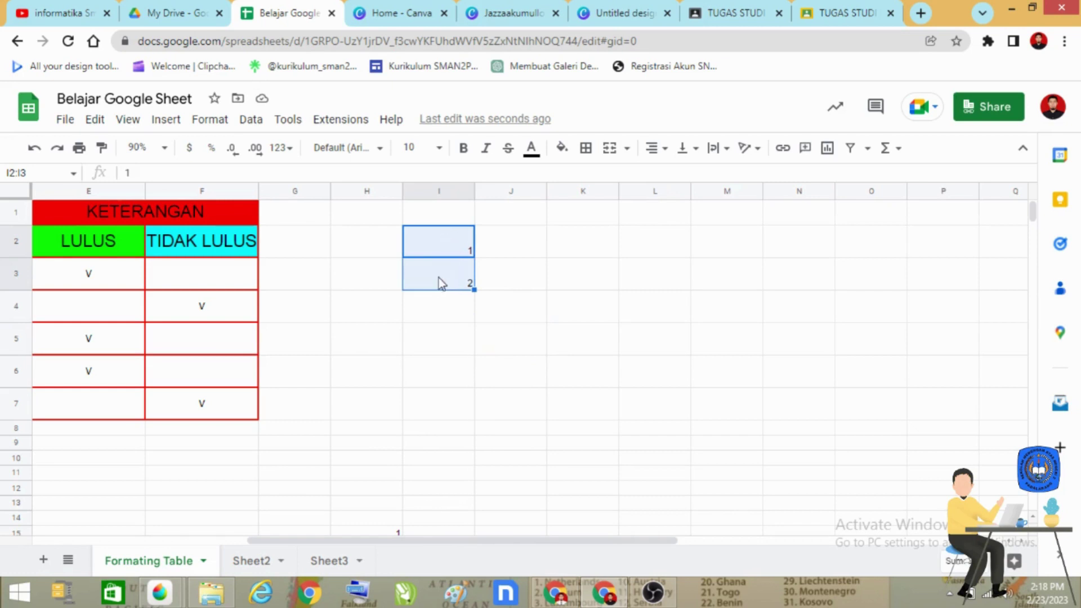
left_click(472, 341)
left_click(432, 242)
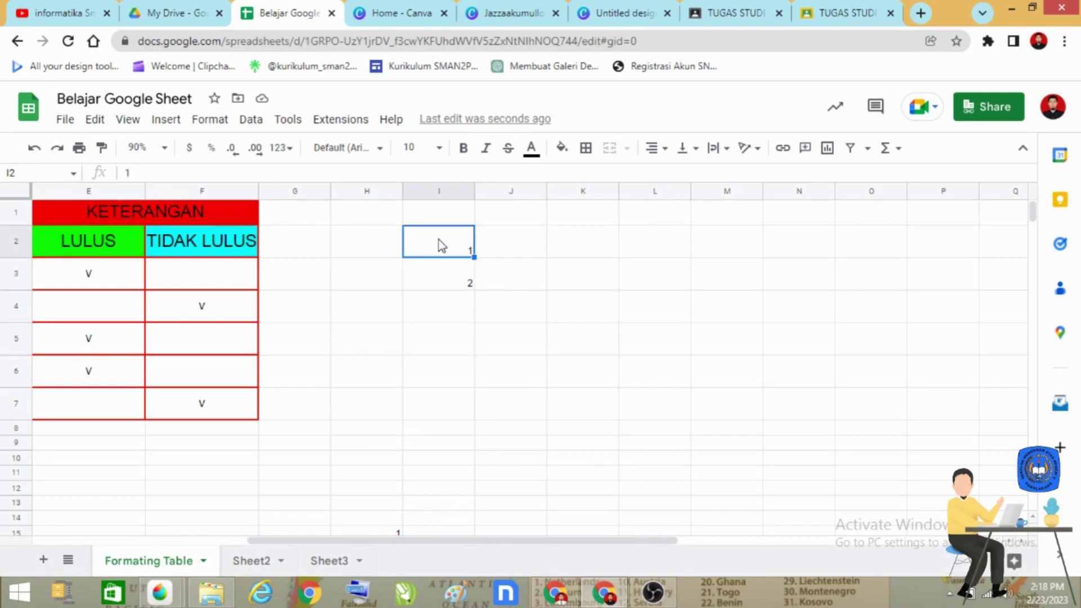
left_click_drag(438, 245, 437, 281)
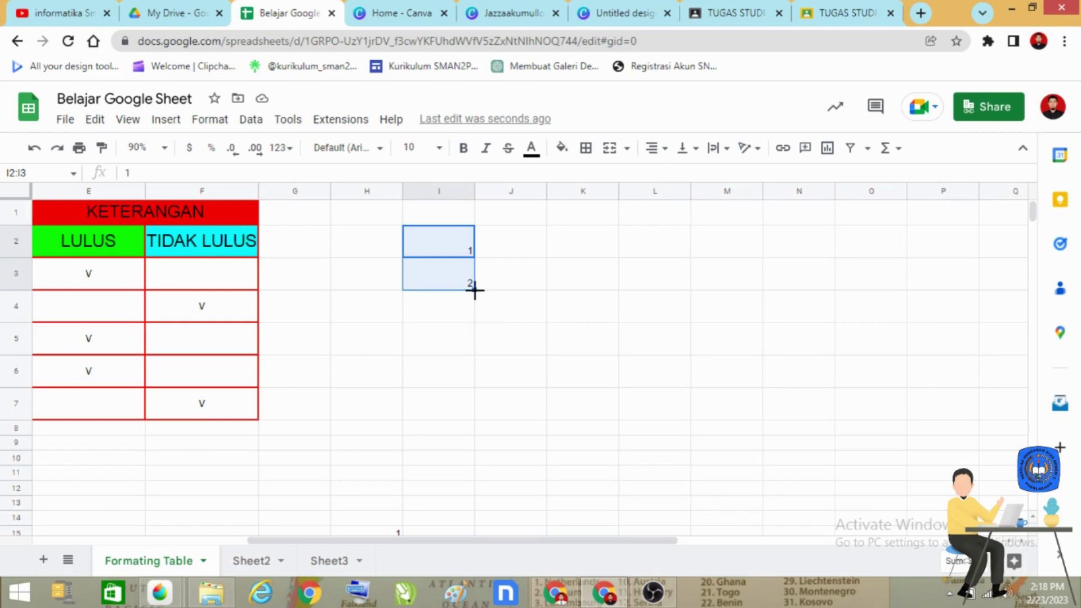
left_click_drag(475, 290, 452, 467)
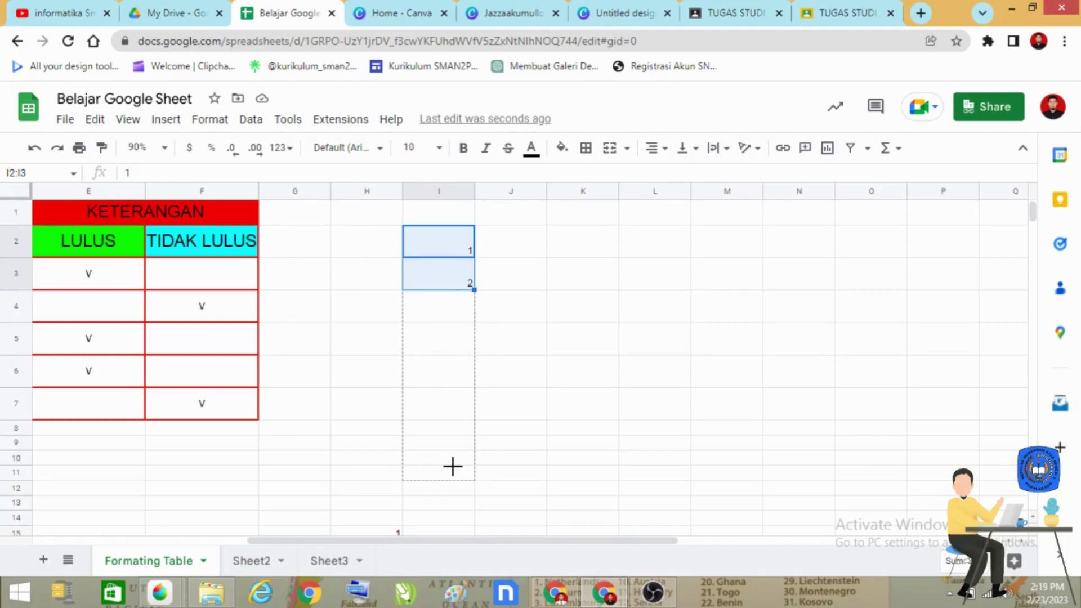
left_click_drag(453, 466, 453, 472)
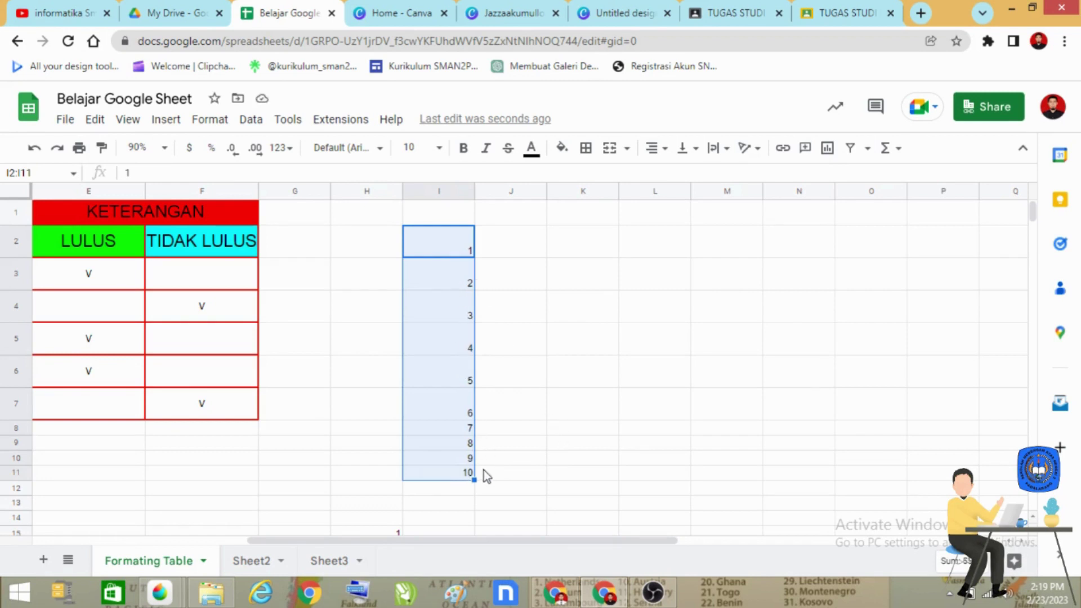
left_click_drag(474, 480, 475, 519)
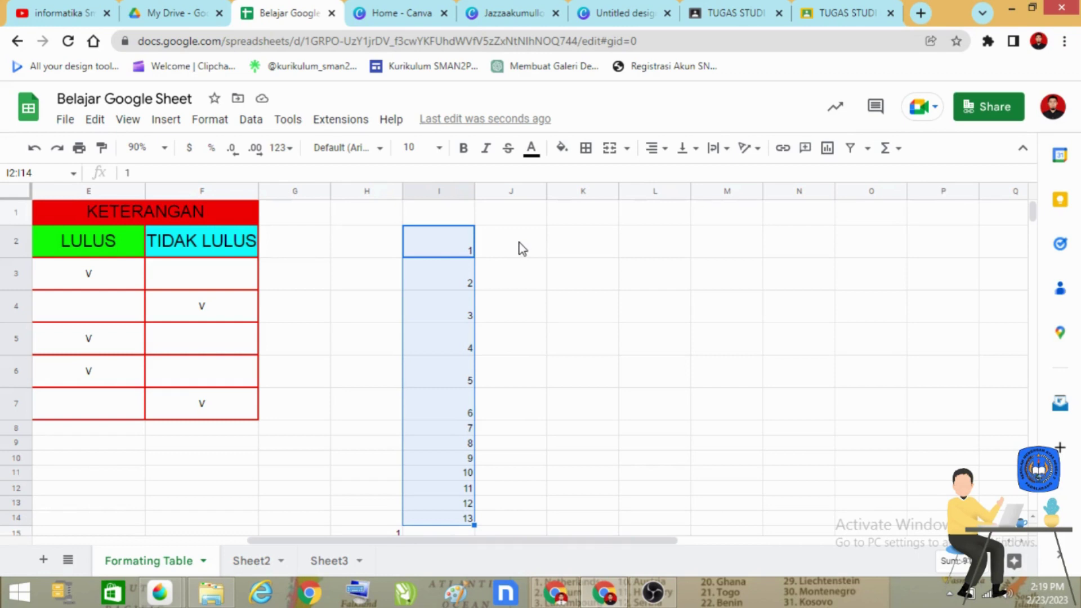
Enter 1 and 3 in J2:J3 and autofill the odd-number series down to J14.
left_click(522, 248)
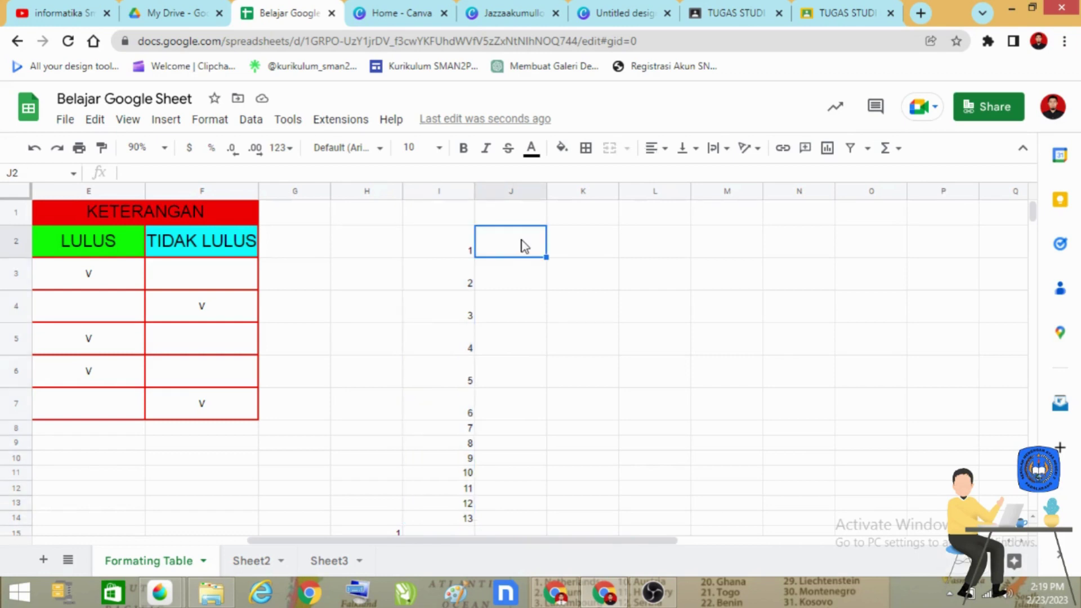
type("1")
left_click(528, 282)
type("3")
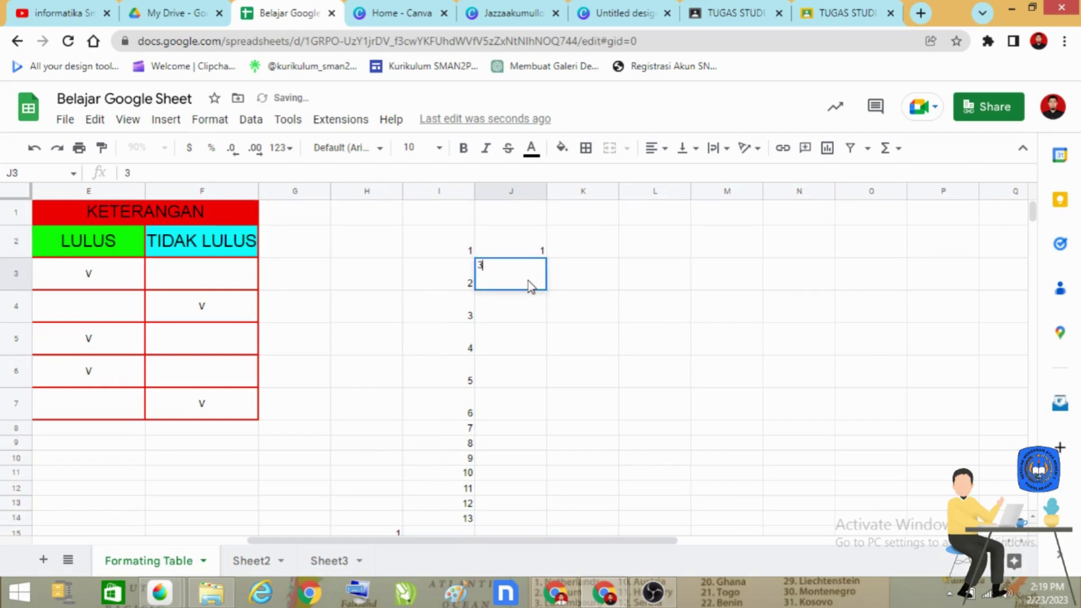
key("Return")
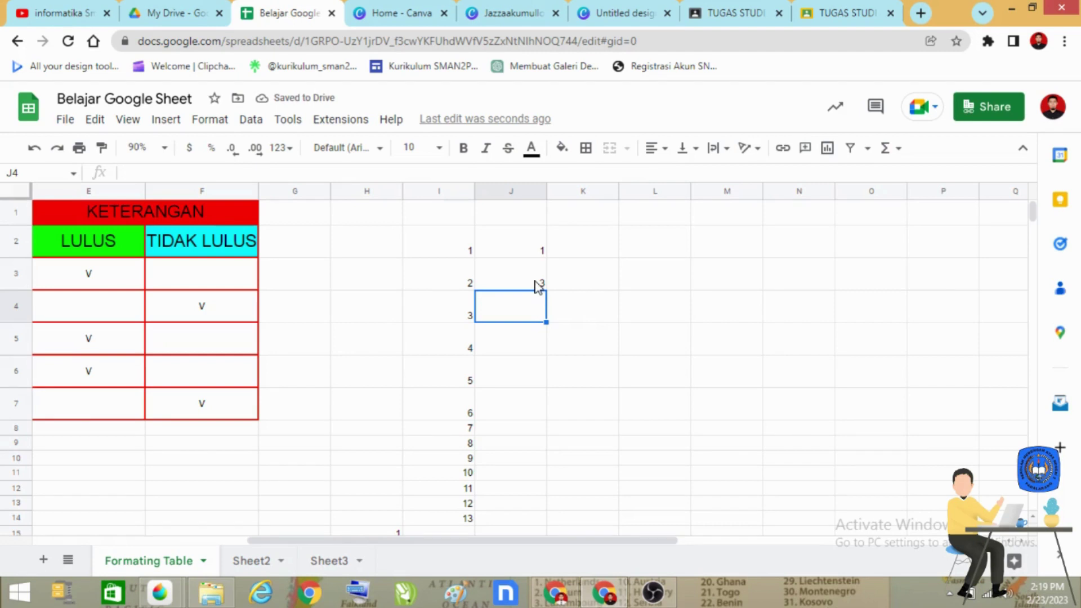
left_click(539, 252)
left_click_drag(539, 251, 549, 519)
left_click(564, 271)
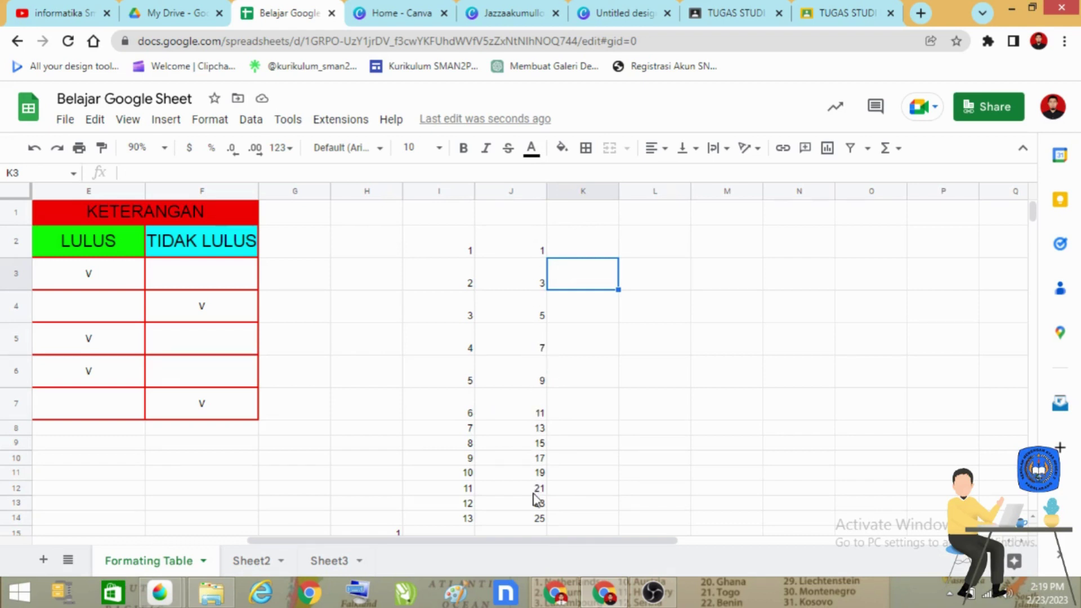
Enter 2 and 4 in K2:K3 and autofill the even-number series down to K14.
left_click(594, 254)
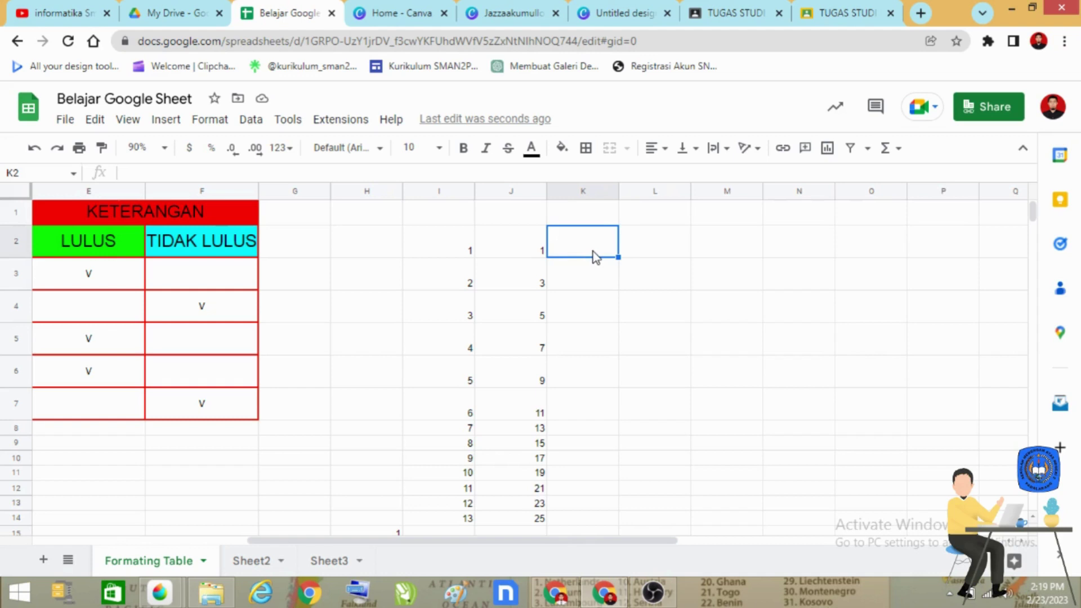
type("2")
key("Return")
type("4")
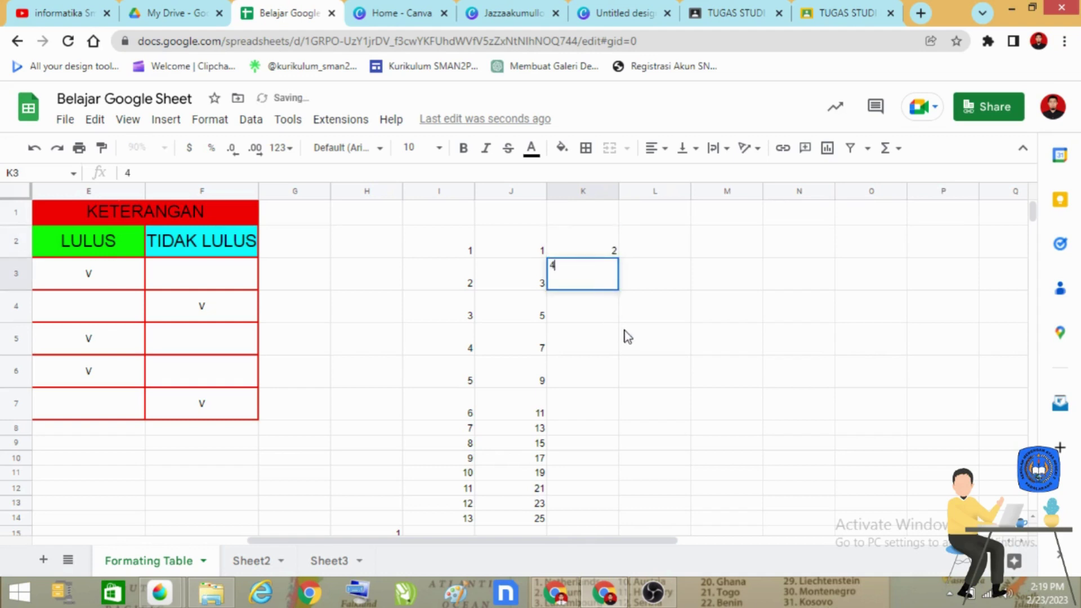
key("Return")
left_click_drag(598, 254, 615, 524)
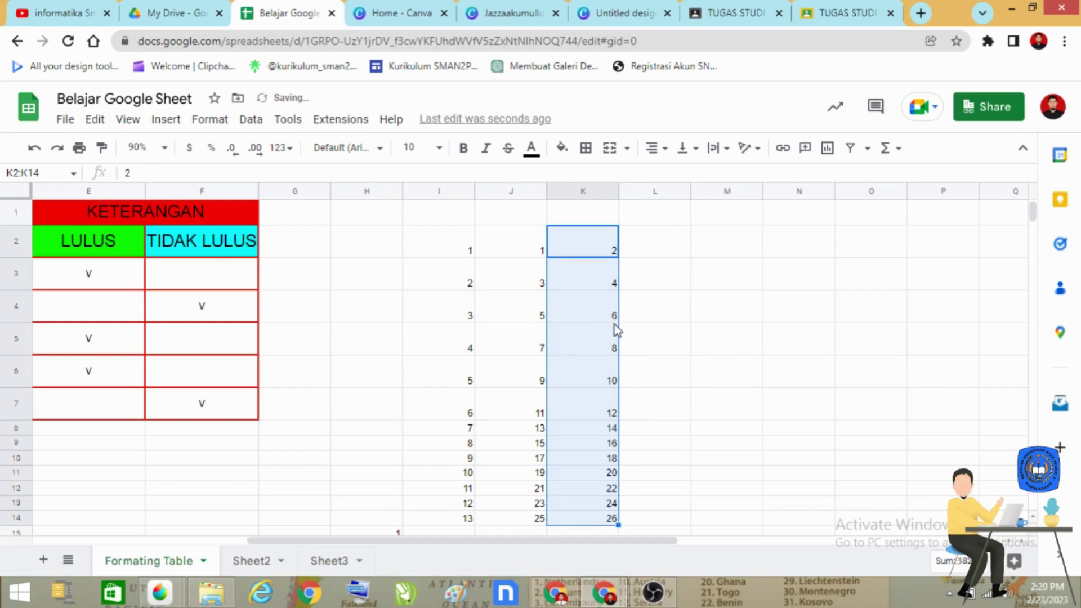
left_click(671, 326)
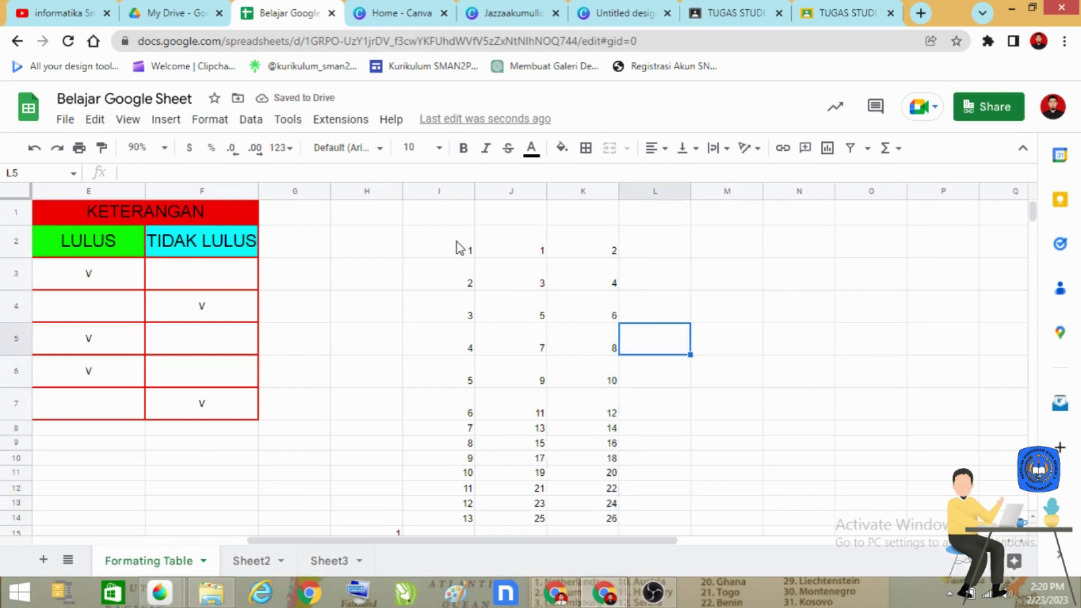
Clear all the sample number series in I2:K14.
left_click_drag(460, 248, 618, 526)
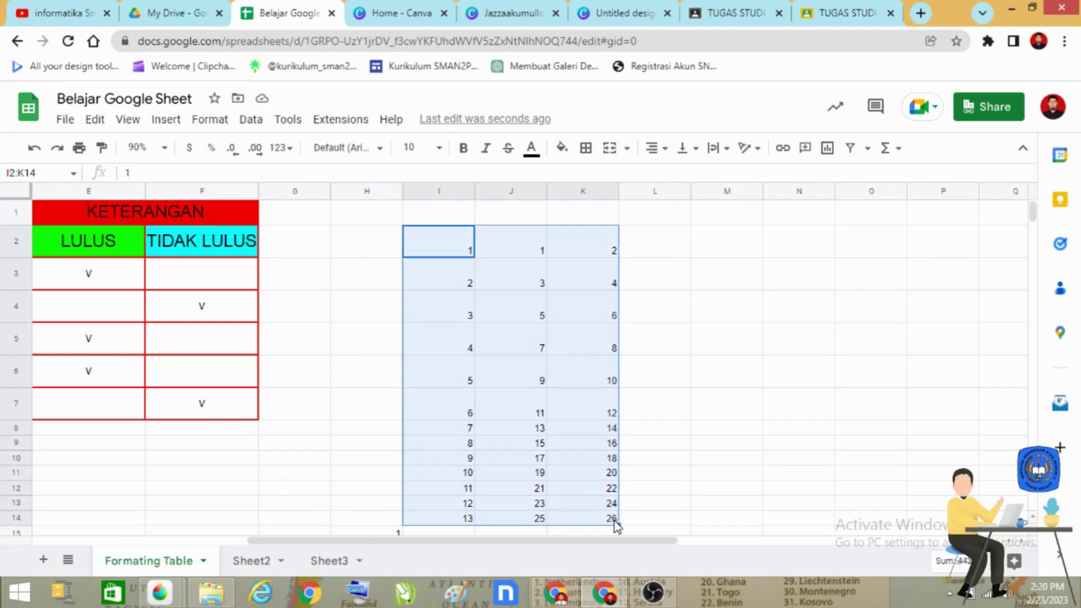
key("Delete")
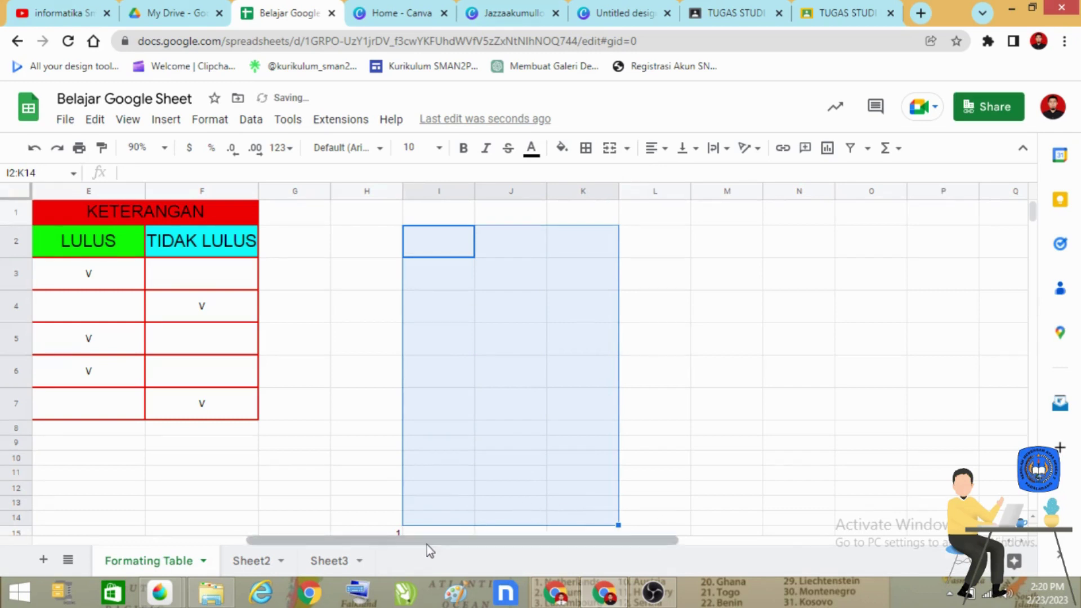
Clear A5:A7 in the NO column and refill it by autofilling the series from A3:A4 down to A7.
left_click_drag(427, 544, 189, 558)
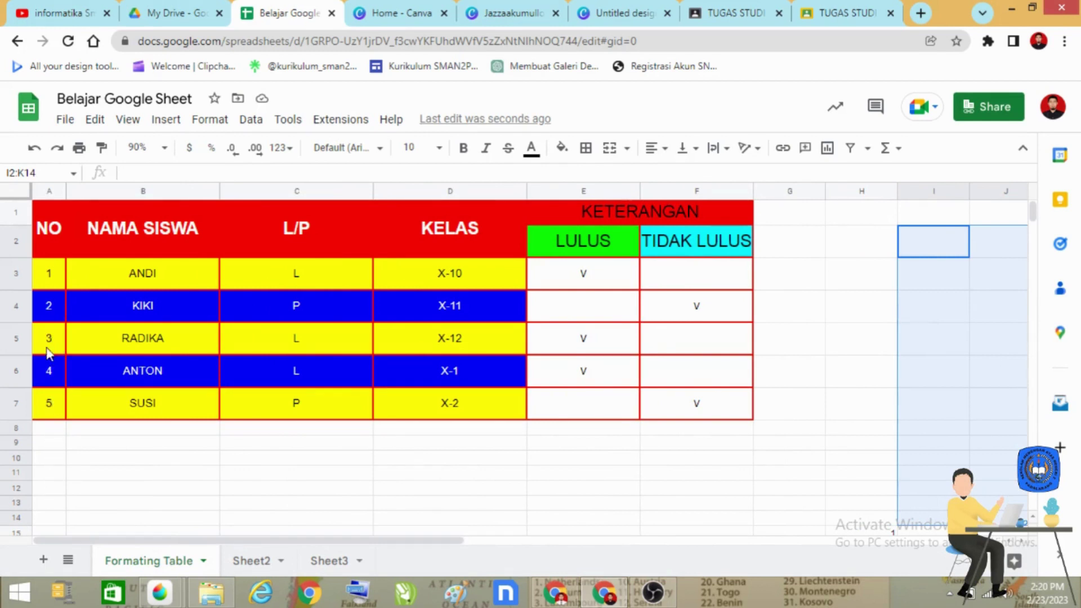
left_click_drag(49, 342, 54, 422)
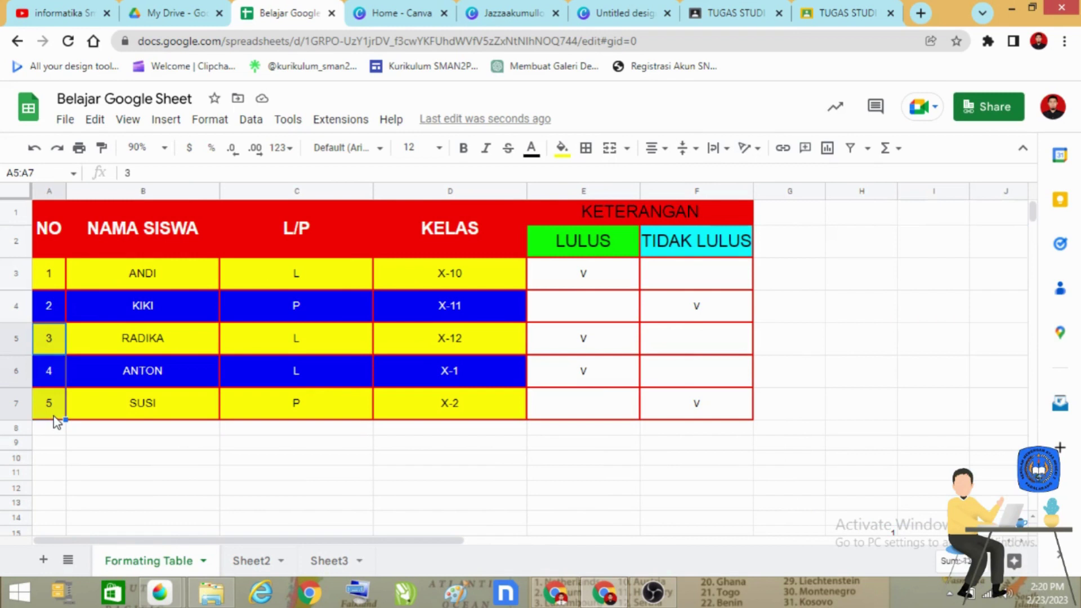
key("Delete")
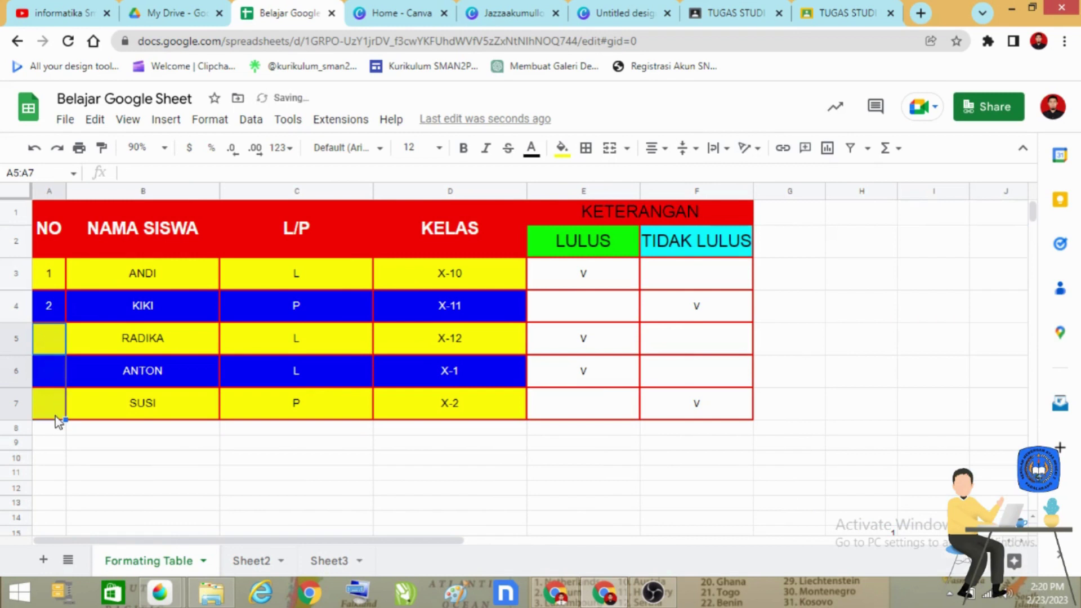
left_click(50, 276)
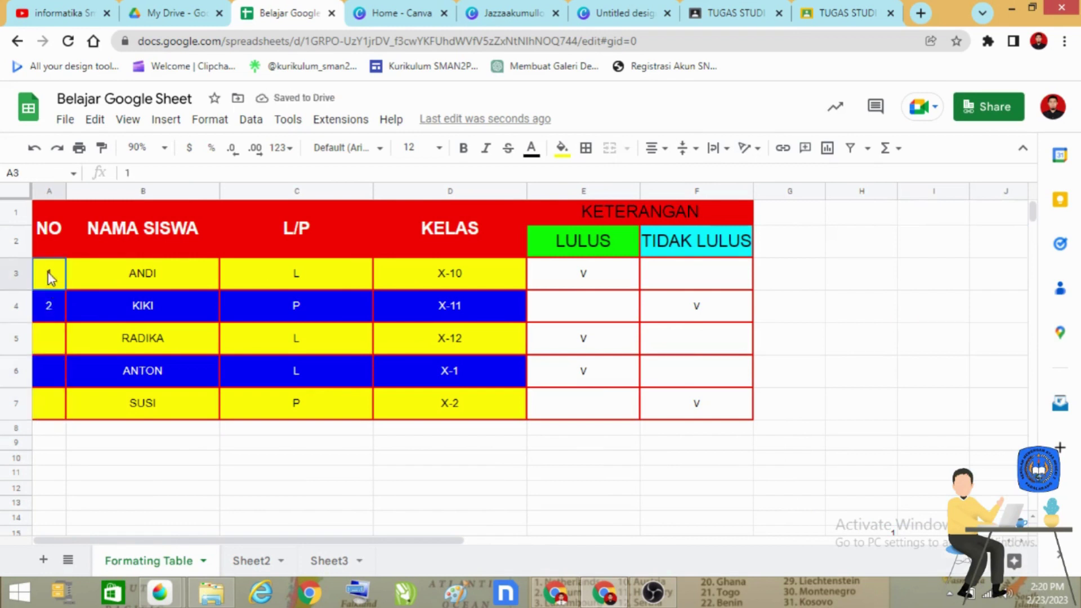
left_click_drag(50, 276, 53, 310)
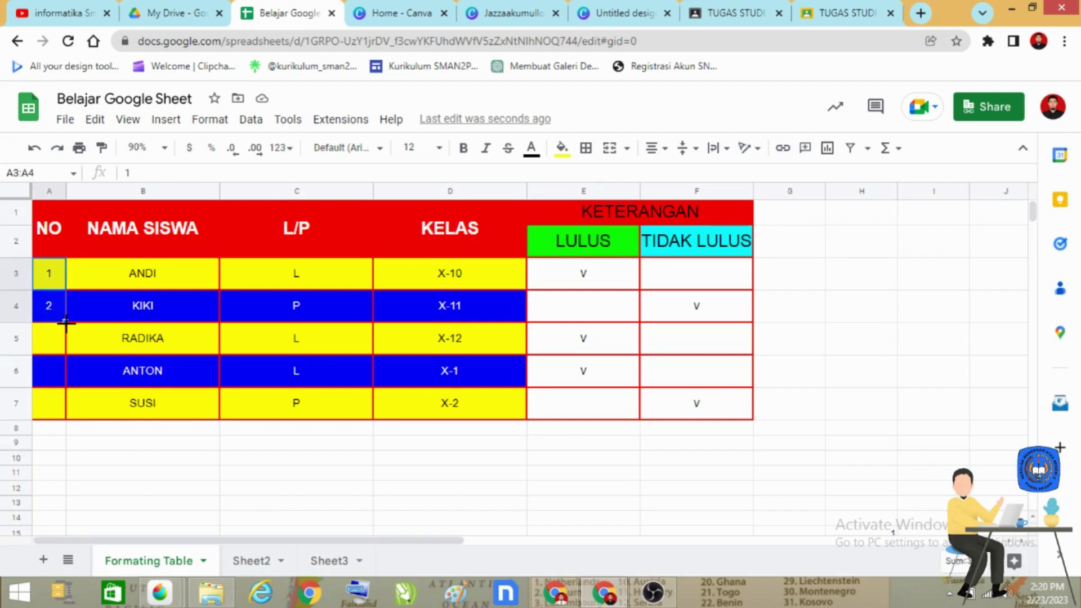
left_click_drag(65, 322, 64, 420)
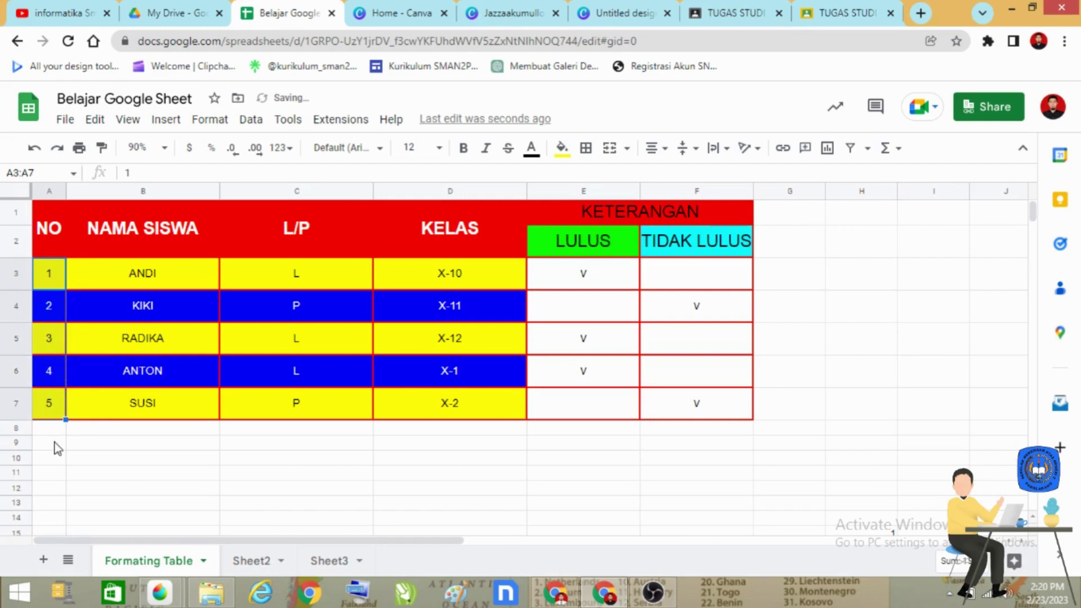